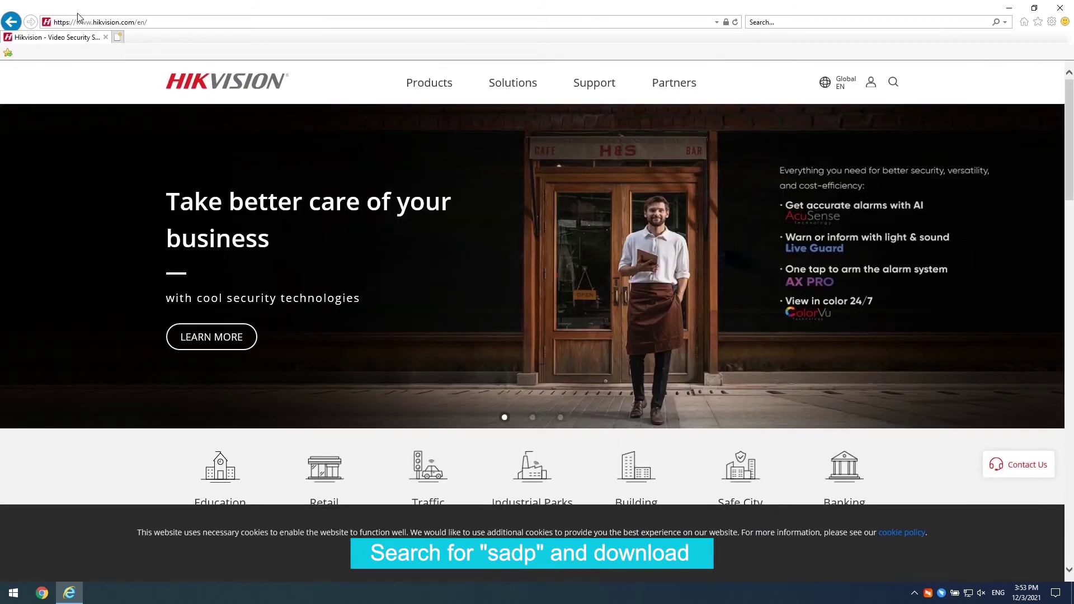
- Search the Hikvision site for 'sadp' and open the SADPTool V3.0.4.9 download page
left_click(893, 83)
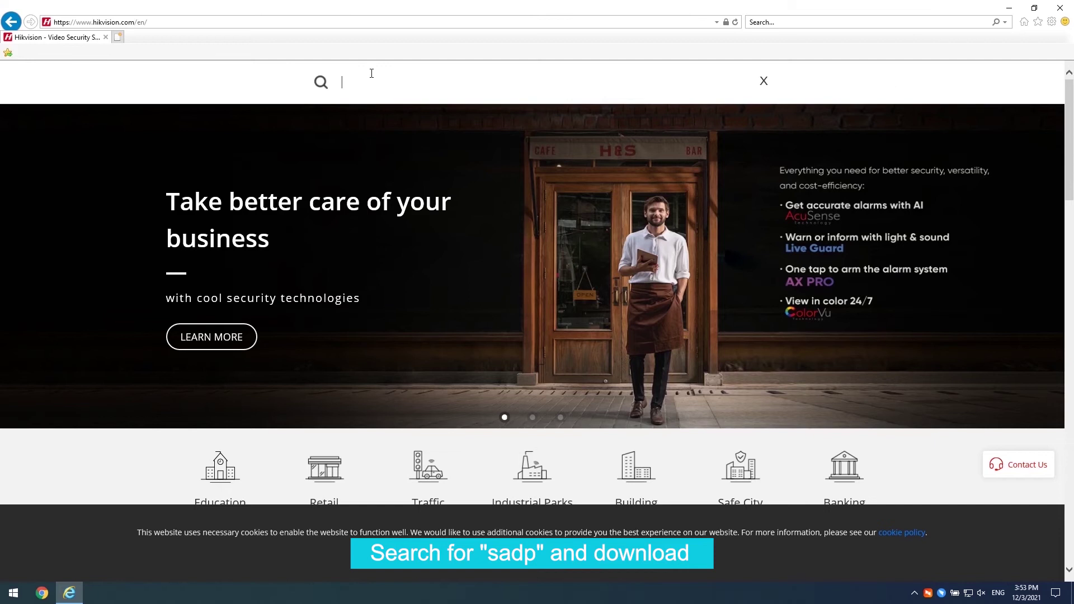
type("sadp")
key("Return")
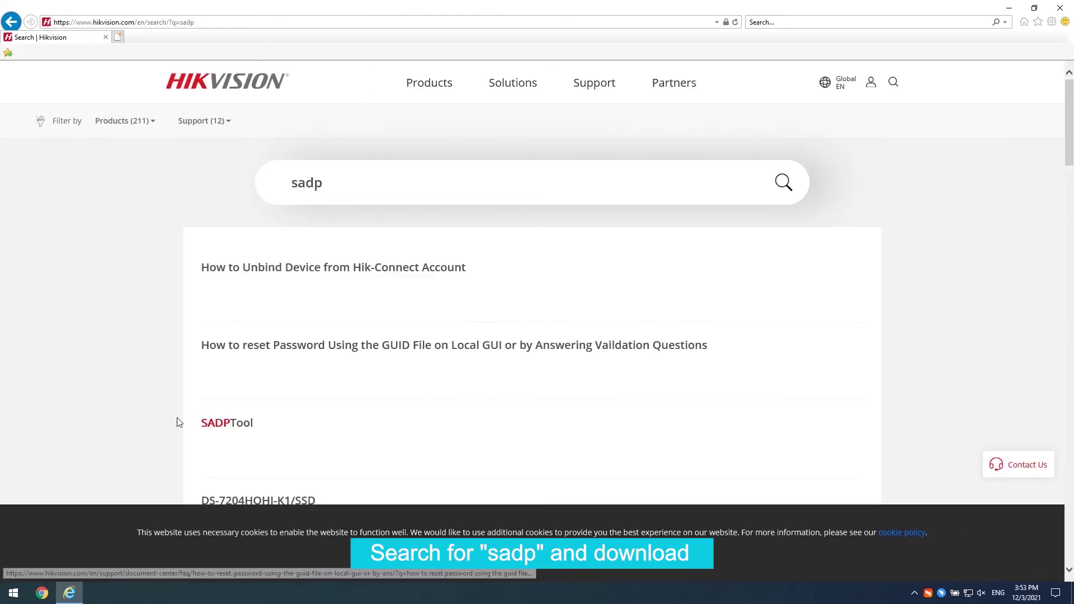
left_click(225, 423)
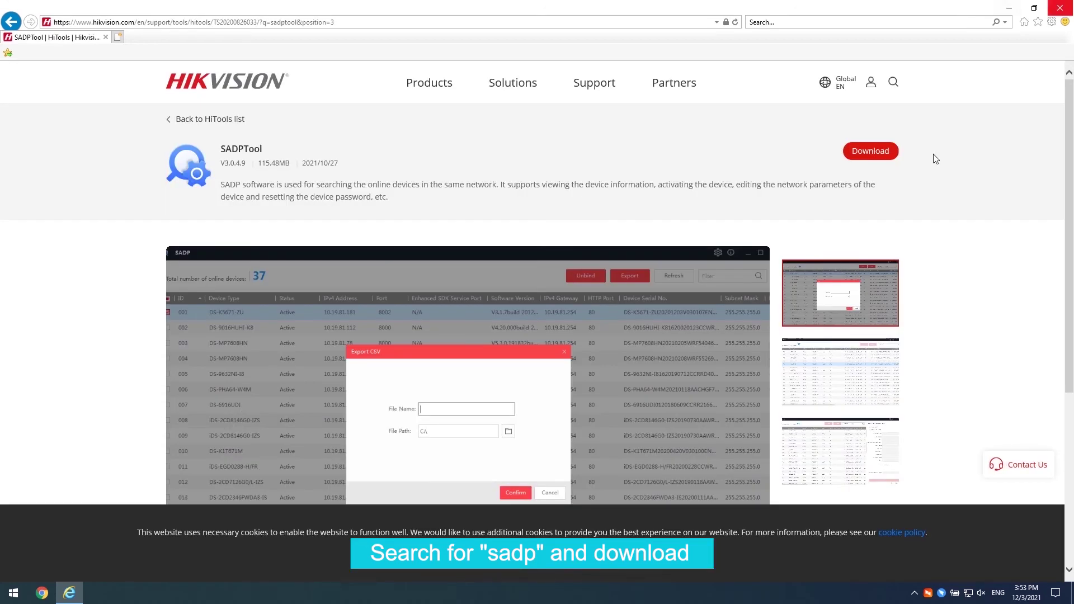
- Save SADPTool.exe to the Desktop via Save as, then clear the download bar and minimize IE
left_click(887, 155)
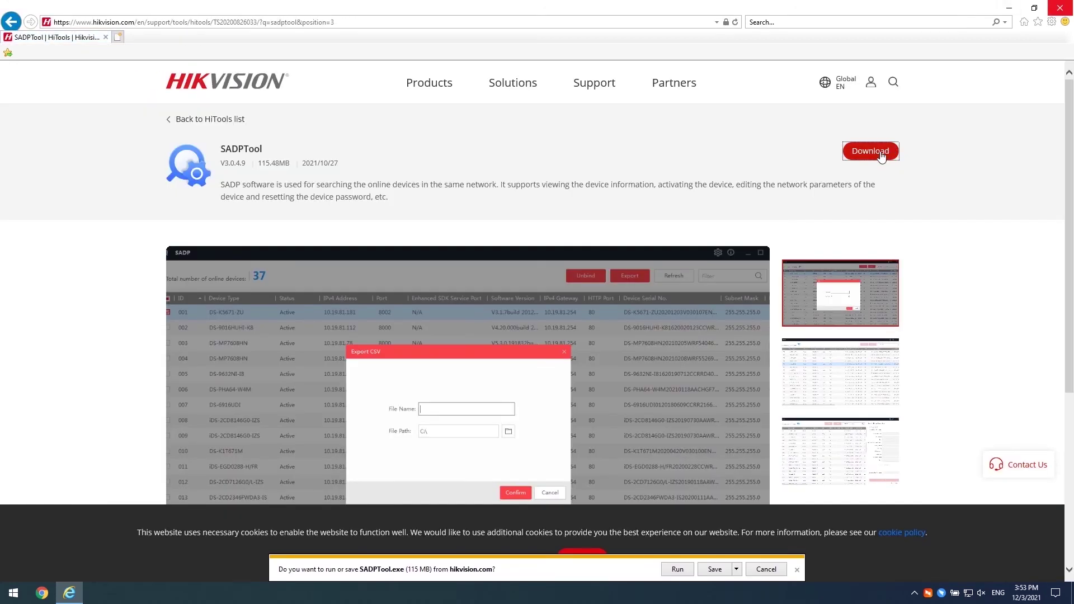
left_click(736, 568)
left_click(782, 555)
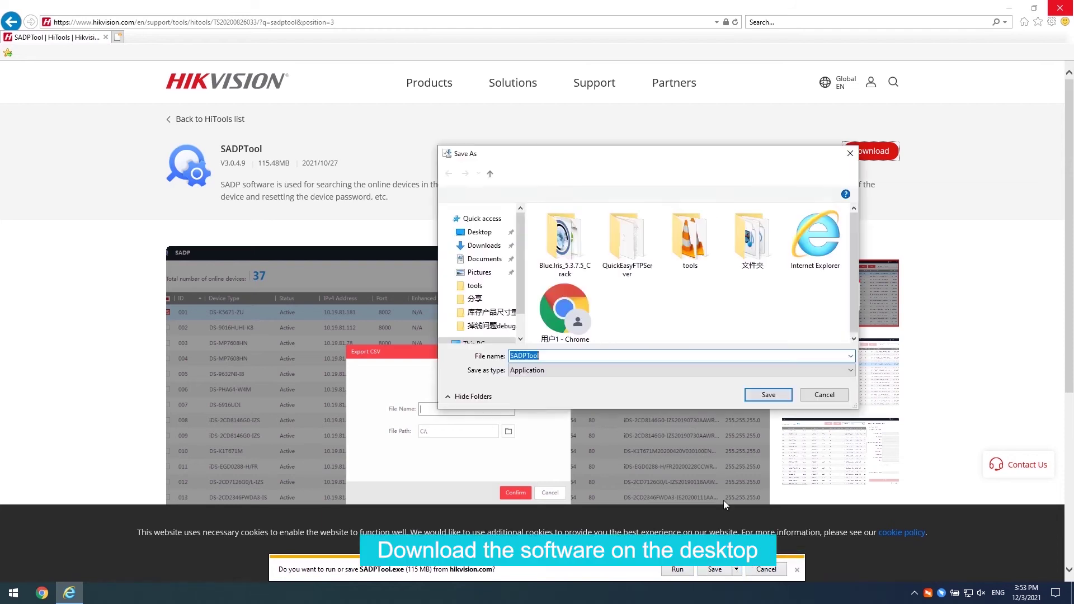
left_click(765, 395)
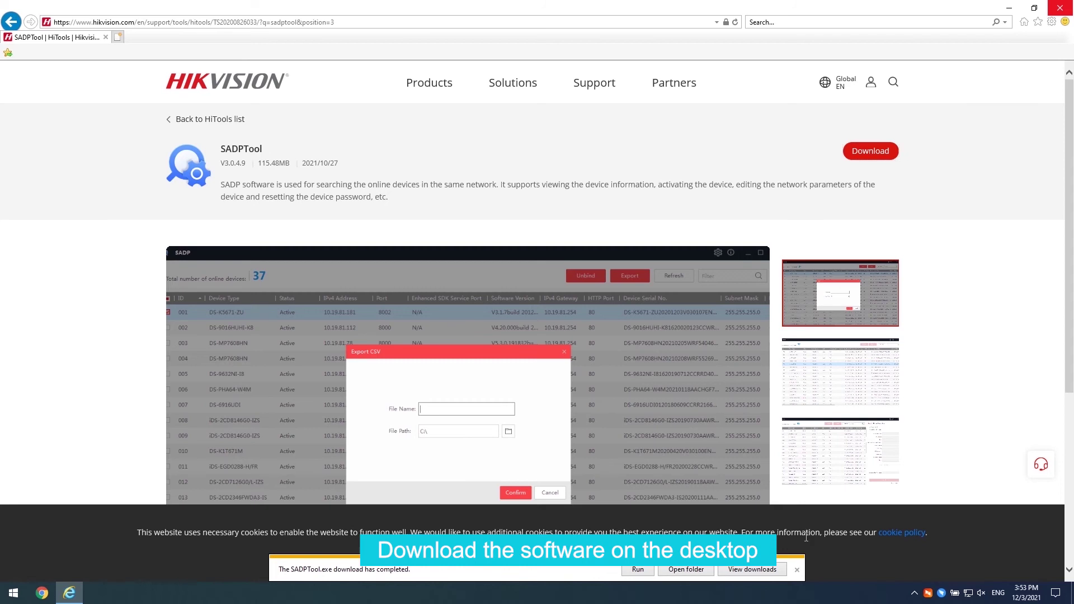
left_click(798, 570)
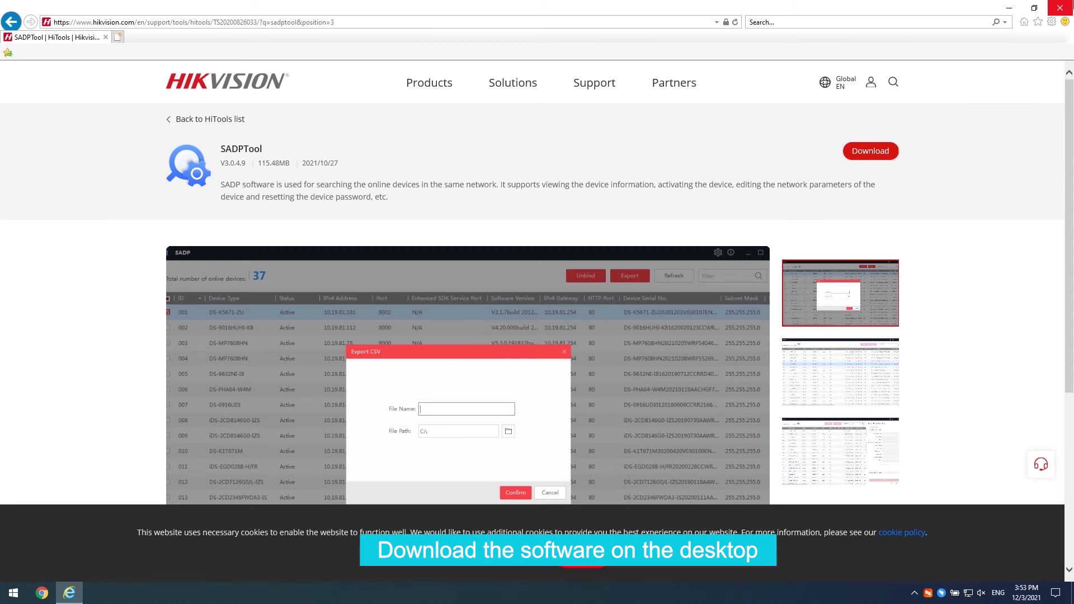
left_click(1008, 8)
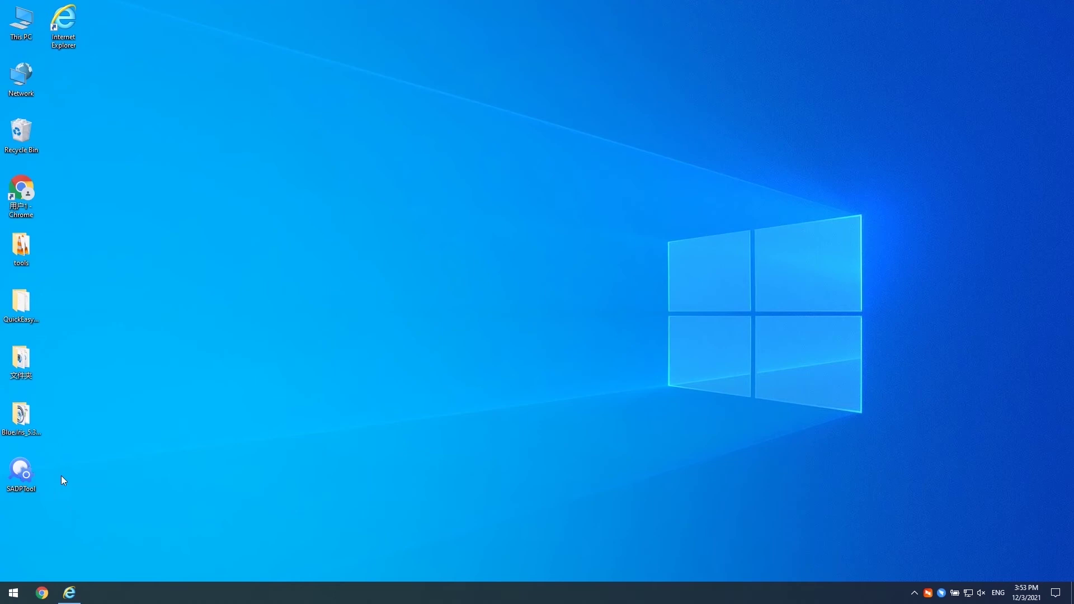
- Run the SADPTool installer, accept the licence, choose English, install, and launch SADP
double_click(26, 473)
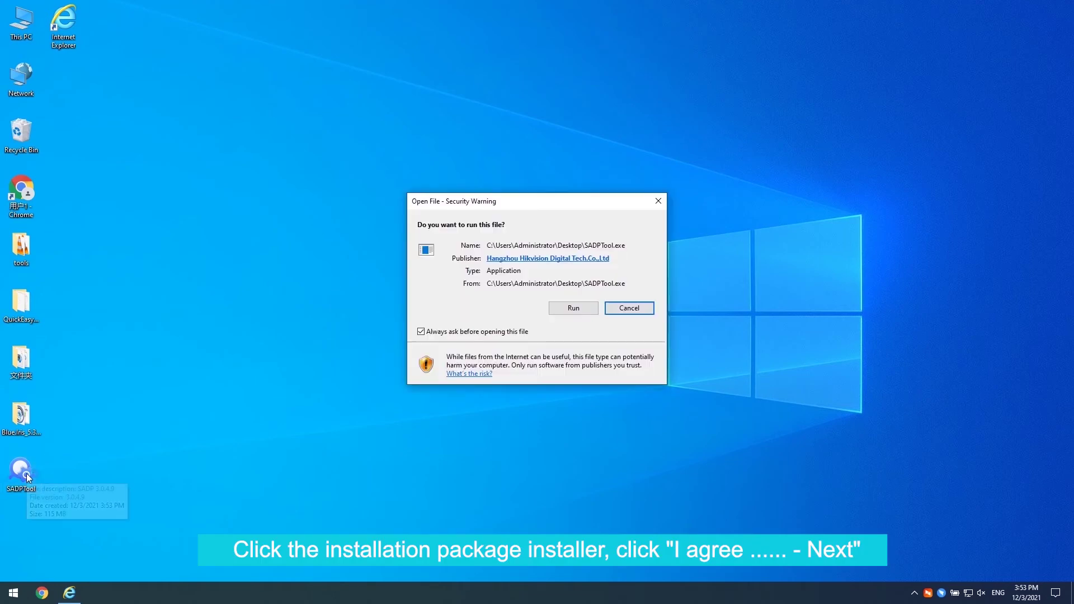
left_click(558, 308)
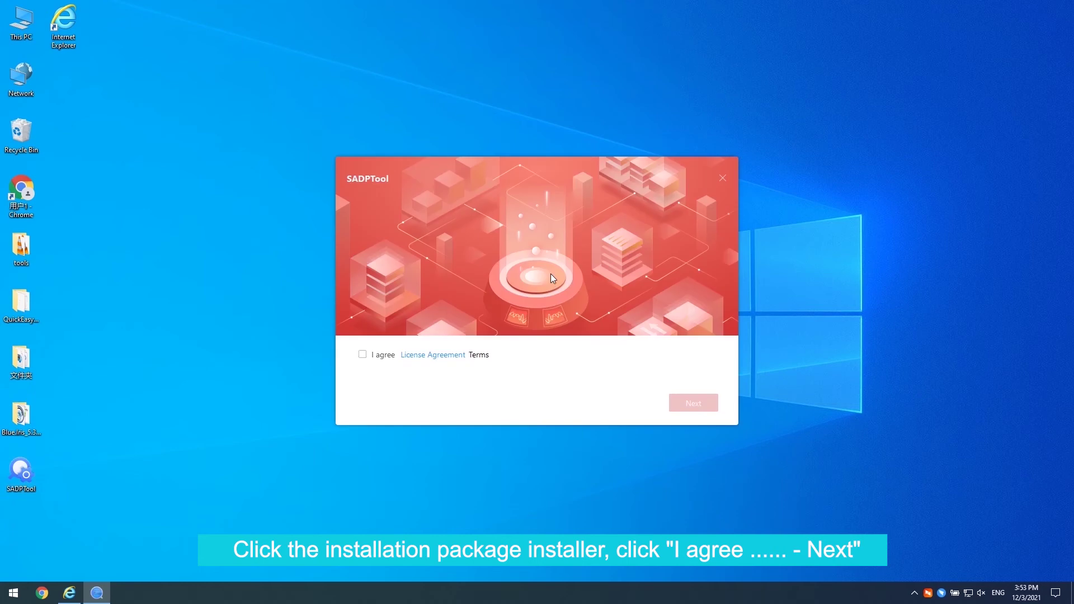
left_click(362, 354)
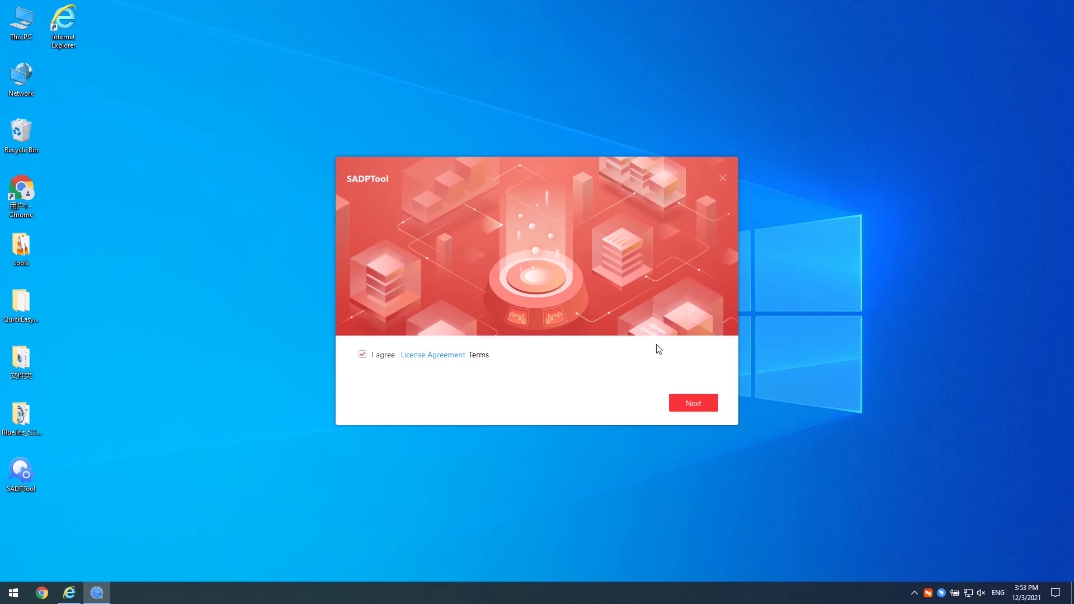
left_click(686, 403)
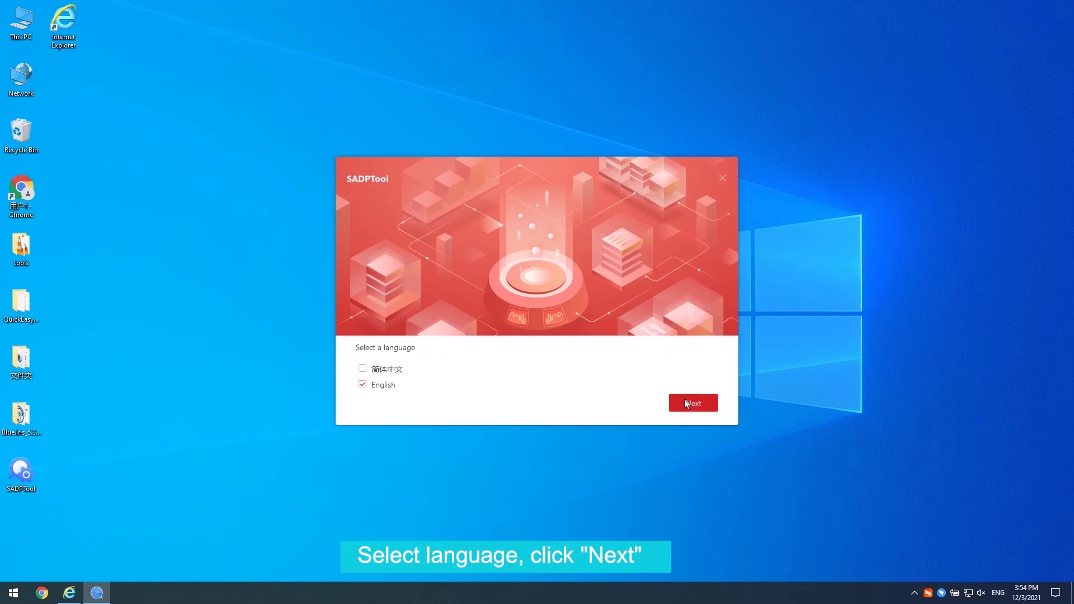
left_click(686, 403)
left_click(684, 400)
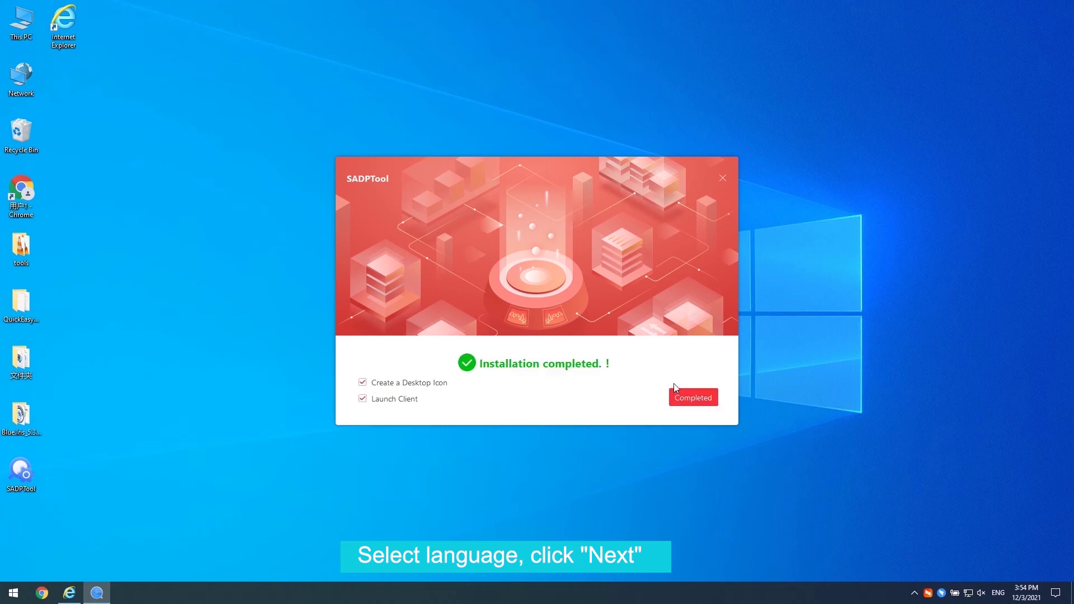
left_click(683, 398)
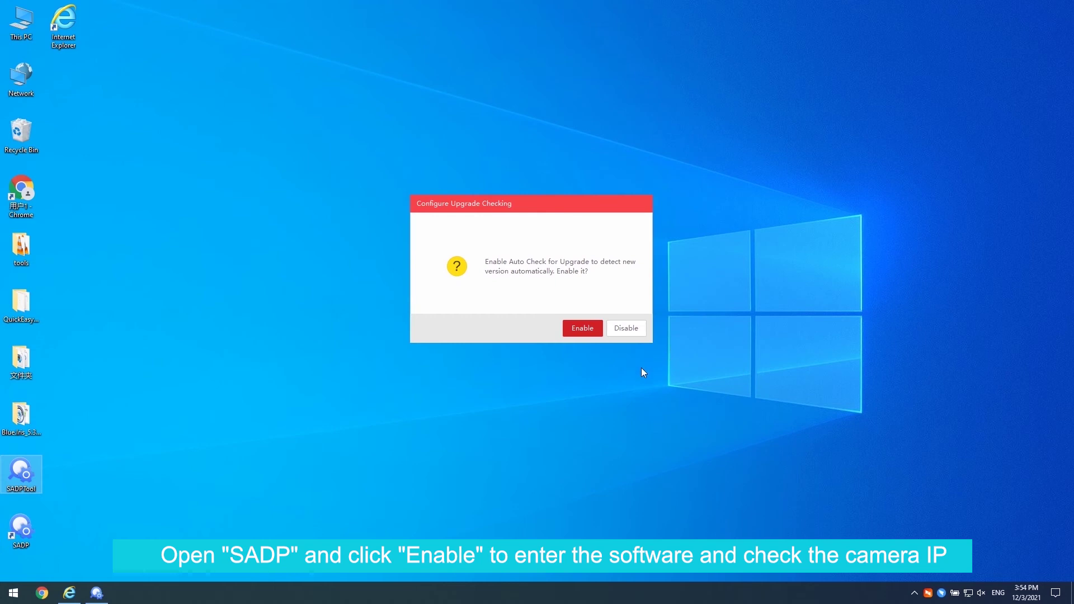
- Enable SADP's automatic upgrade checking and launch Command Prompt through the cmd search
left_click(583, 328)
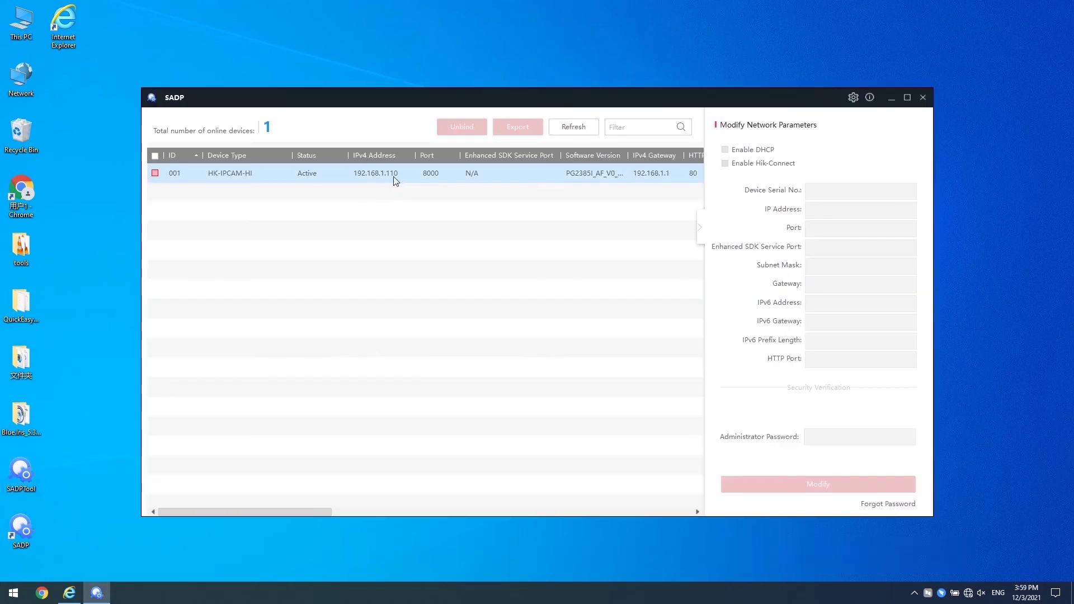
left_click(2, 583)
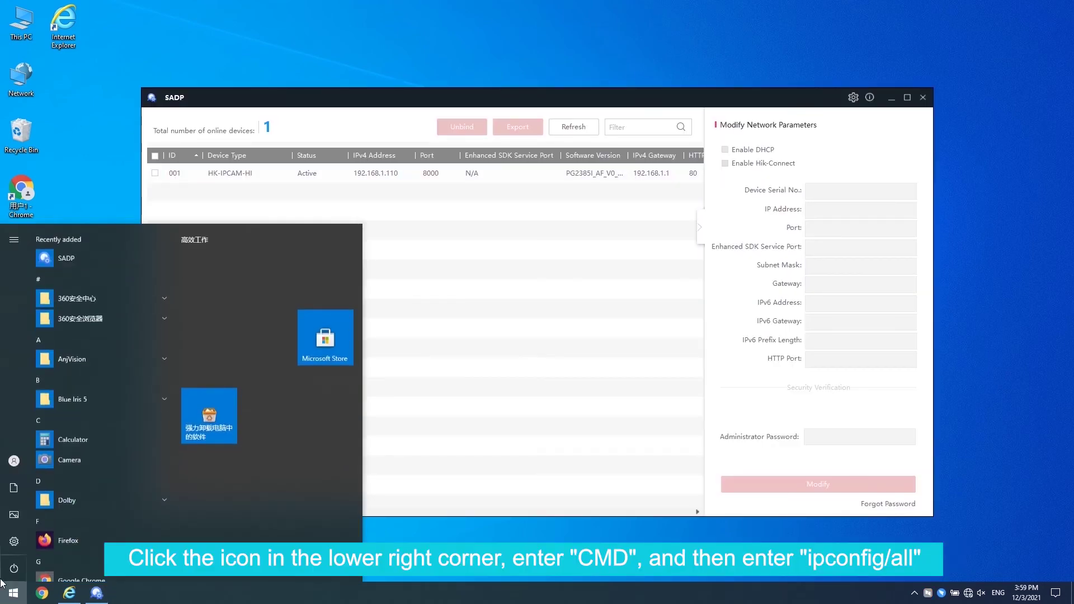
type("cmd")
key("ctrl+shift+Return")
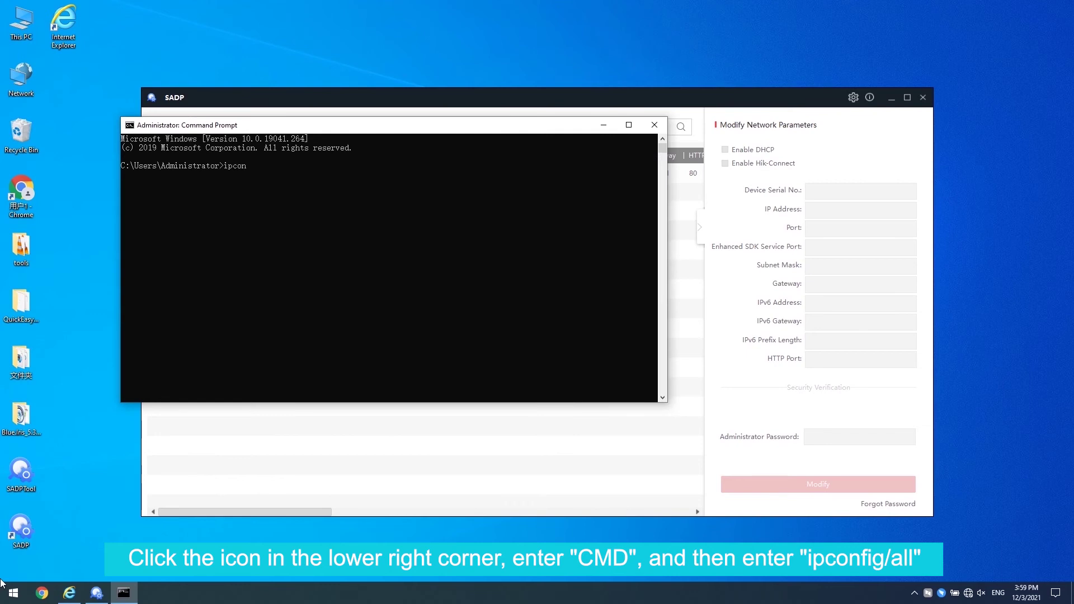
- Run ipconfig/all, highlight the 192.168.0.156 IPv4 address lines, and close Command Prompt
type("ipconfig/all")
key("Return")
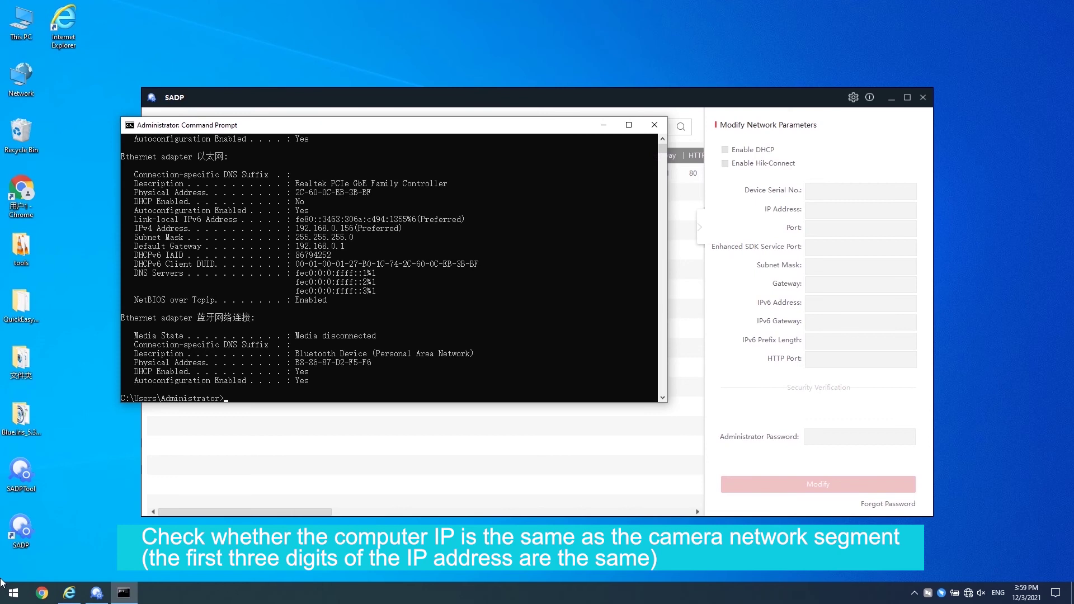
scroll(302, 212, "down", 1)
left_click_drag(297, 200, 362, 220)
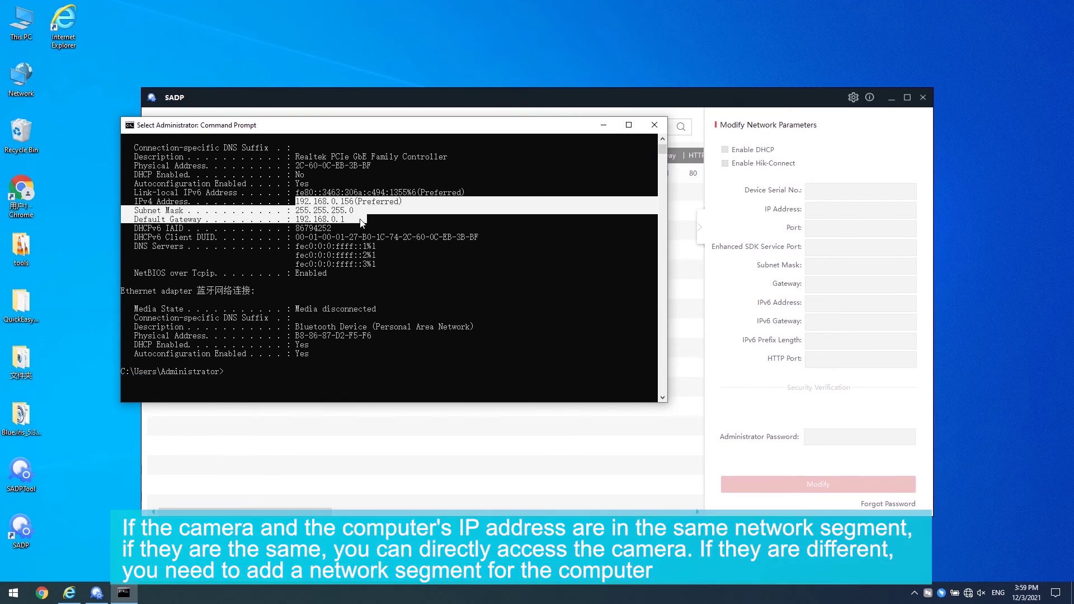
left_click(654, 124)
right_click(968, 594)
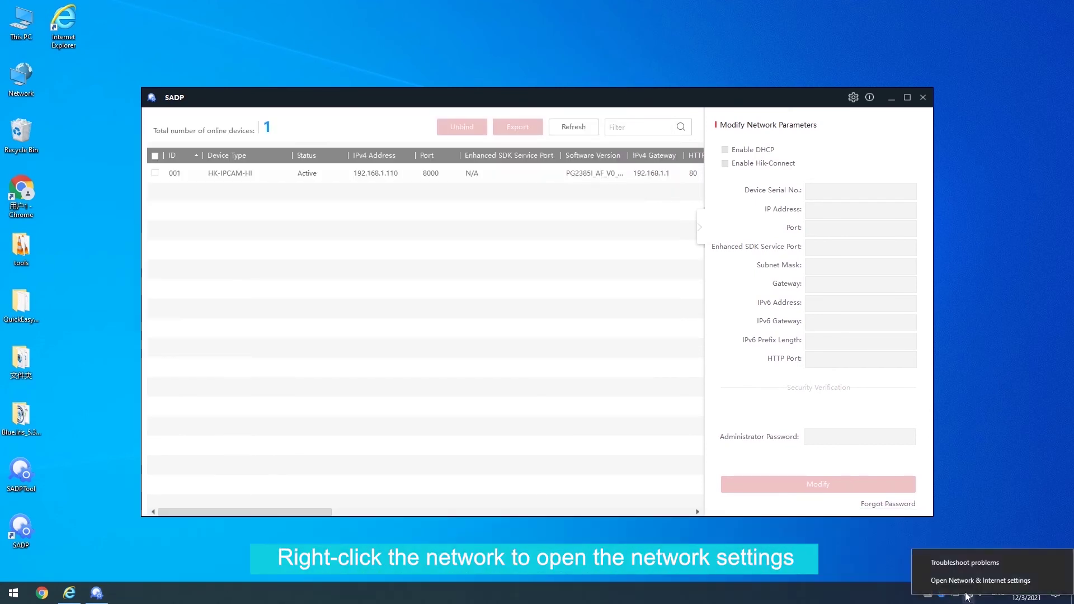
- Check the 以太网 adapter's connection Details, then open its Internet Protocol Version 4 properties
left_click(966, 579)
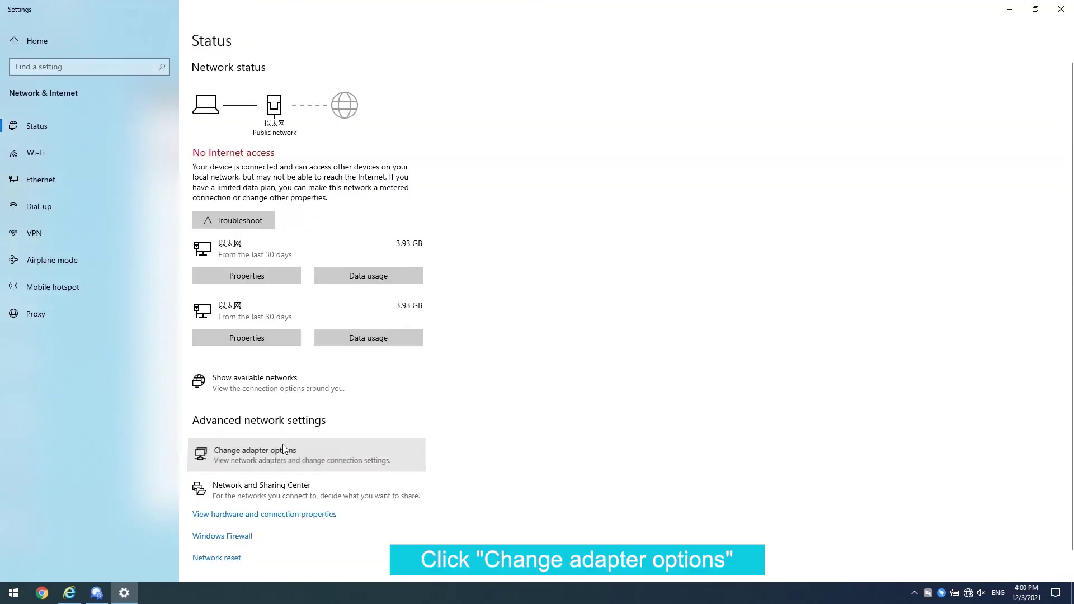
left_click(284, 449)
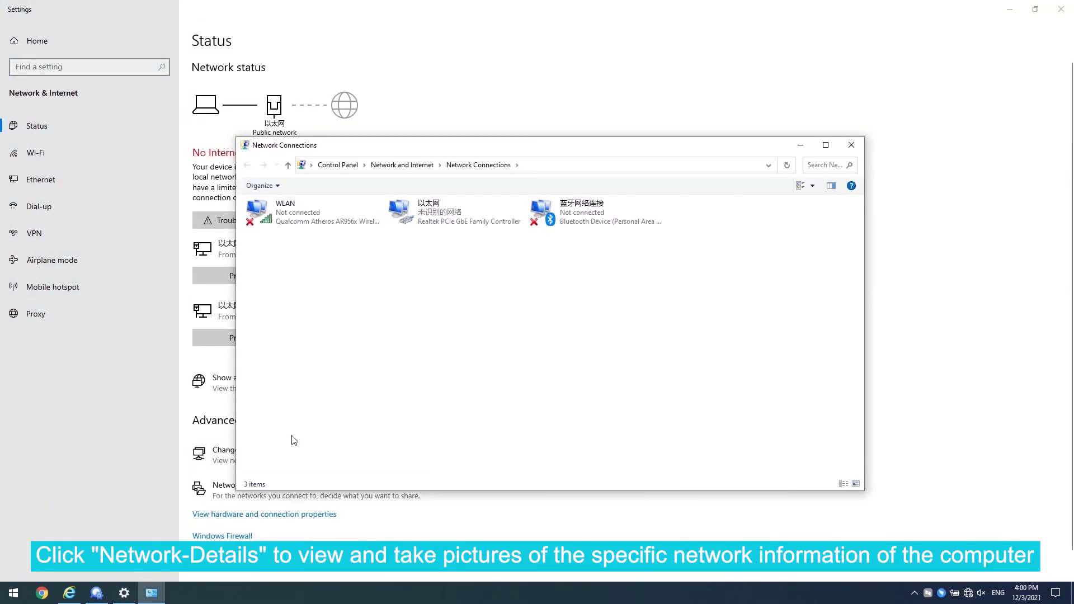
left_click(459, 208)
double_click(458, 208)
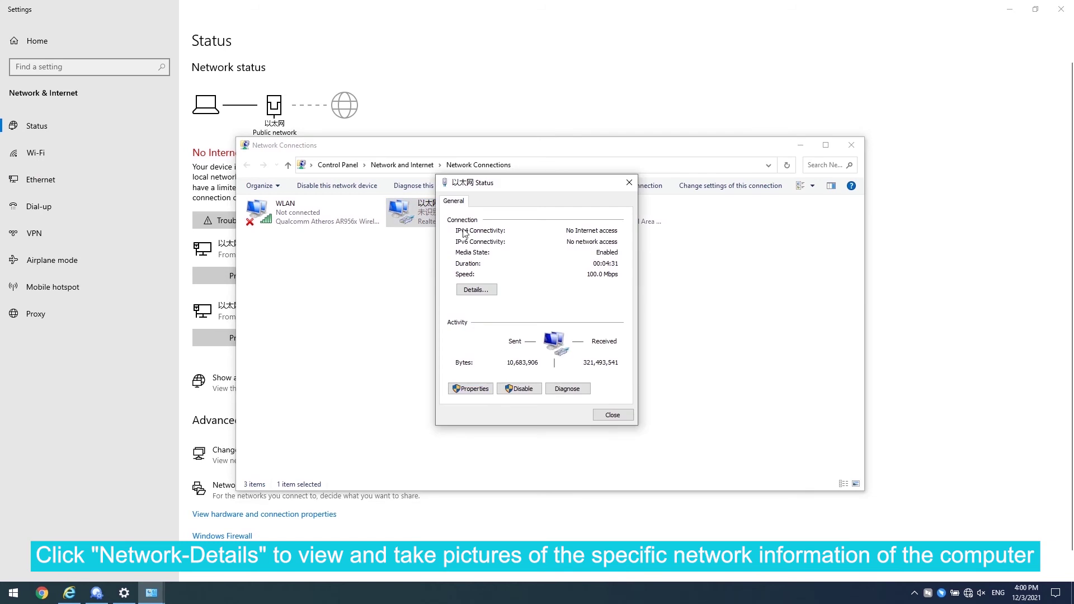
left_click(475, 297)
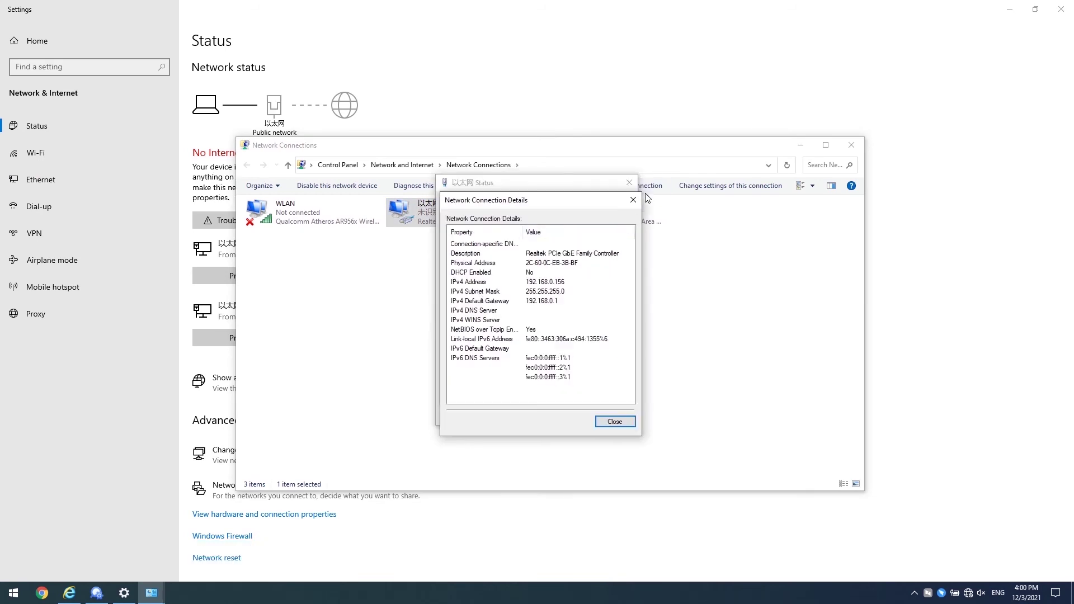
left_click(632, 200)
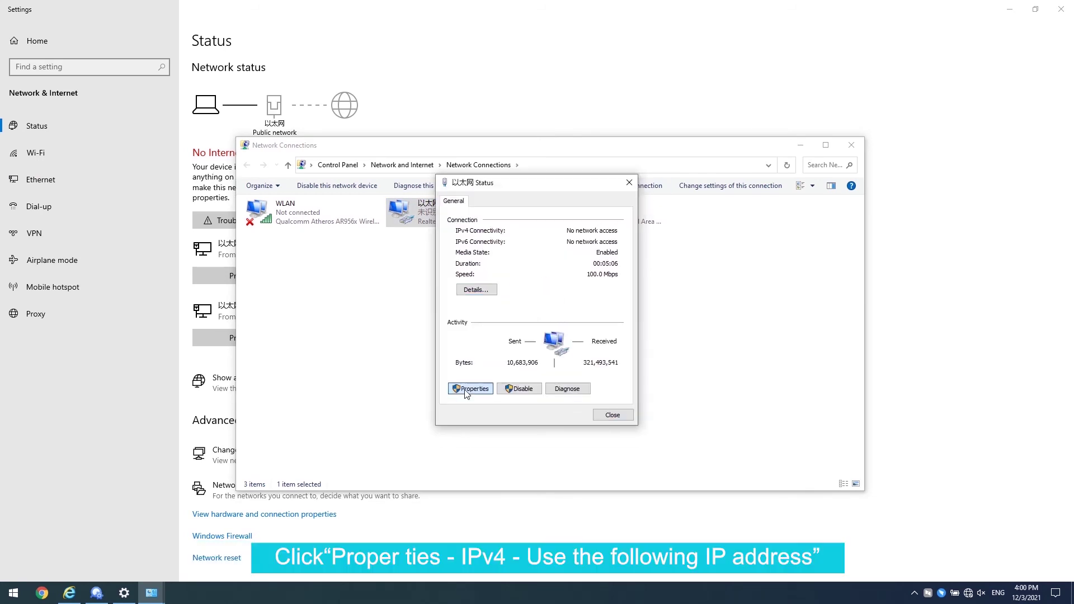
left_click(470, 388)
double_click(524, 320)
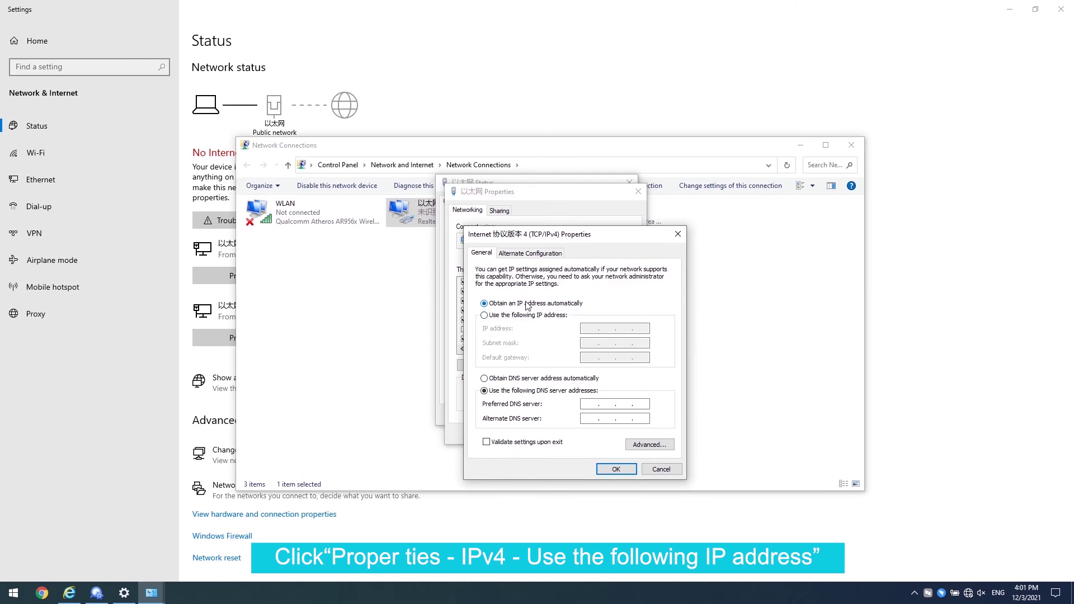
- Switch to static IP 192.168.0.156 with mask 255.255.255.0 and gateway 192.168.1.1
left_click(523, 315)
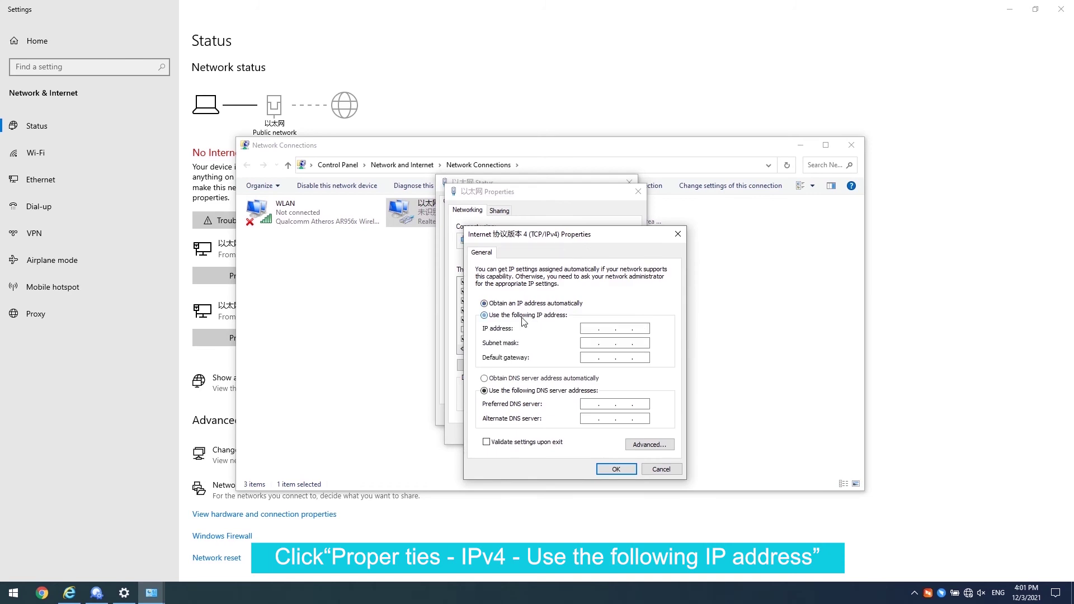
left_click(588, 329)
type("192 . 168 . 0 ")
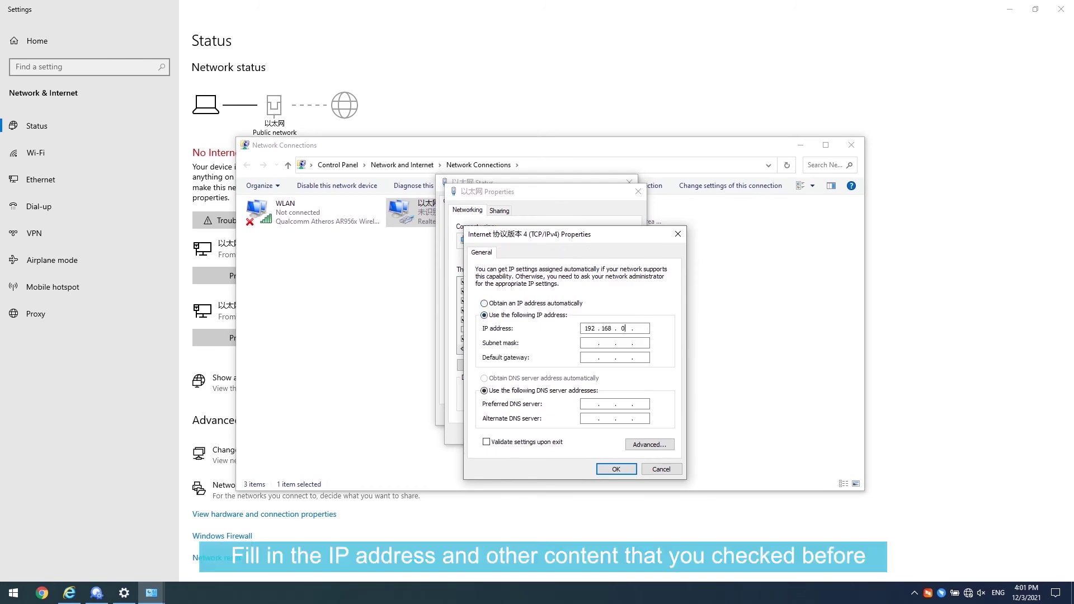
type(". 156")
key("Tab")
key("Tab")
type("192.168.1.1")
key("Tab")
key("Tab")
- Set preferred DNS server 192.168.0.1 and alternate DNS server 8.8.8.8
type("192 . 68")
key("BackSpace")
key("BackSpace")
type("168 . ")
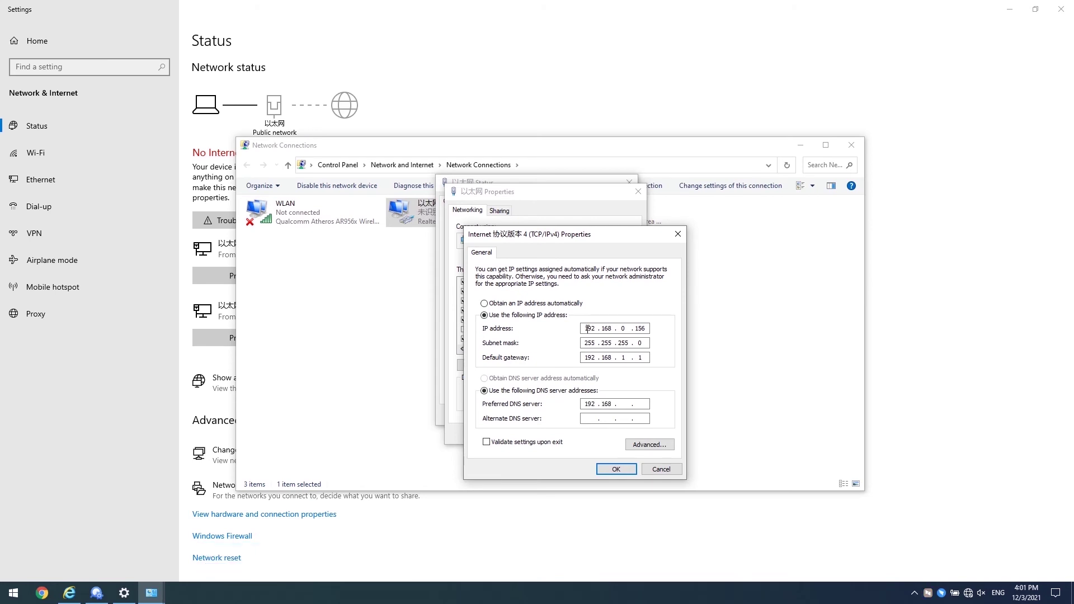
type("0 . 1")
key("Tab")
type("8.8.8.8")
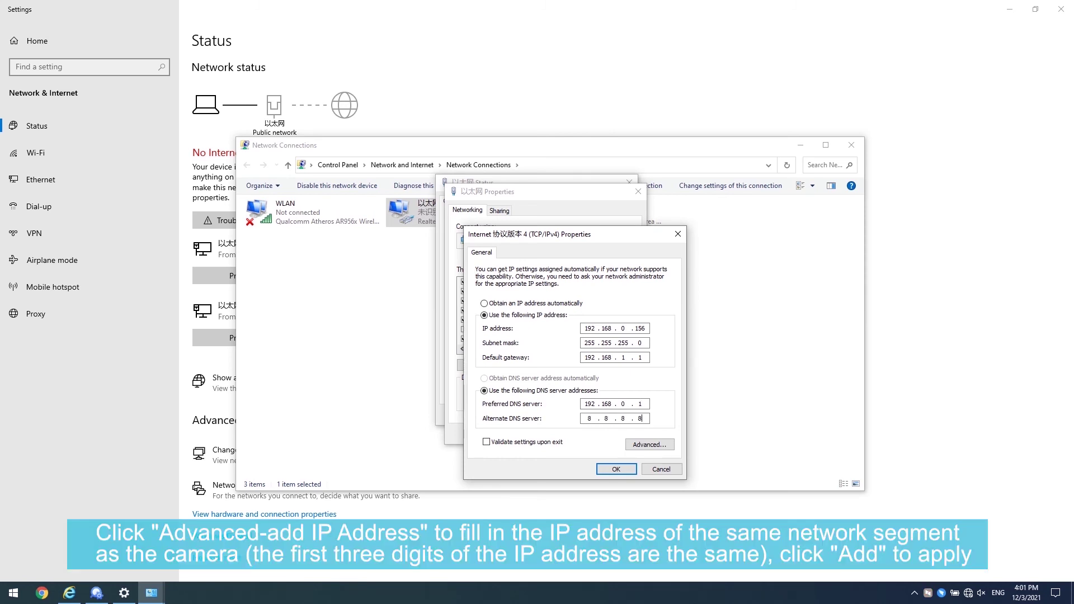
- In Advanced TCP/IP settings, add IP 192.168.1.123 with subnet mask 255.255.255.0
left_click(644, 445)
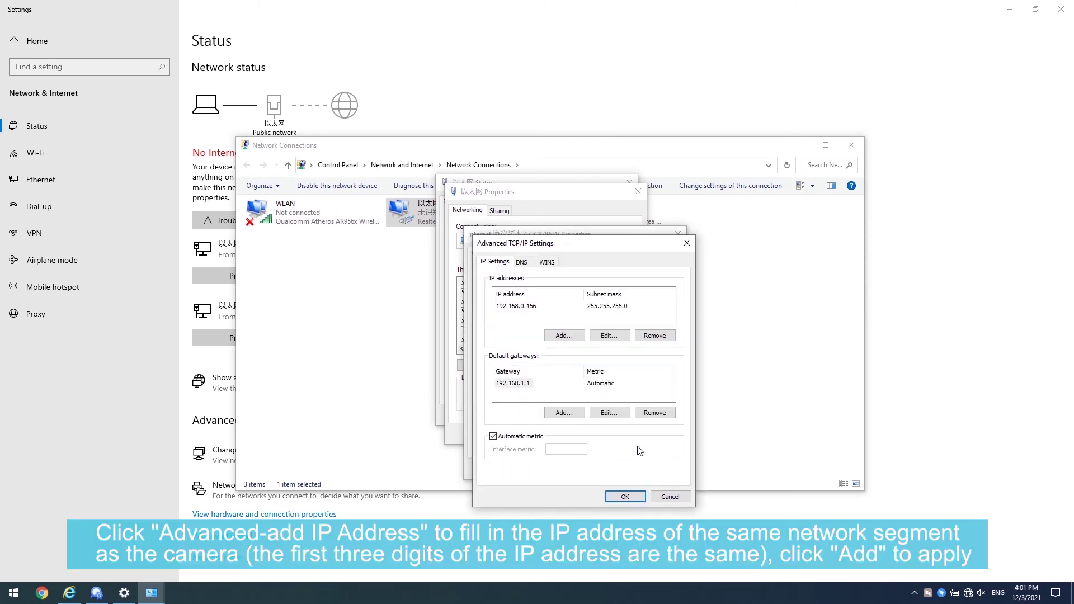
left_click(584, 336)
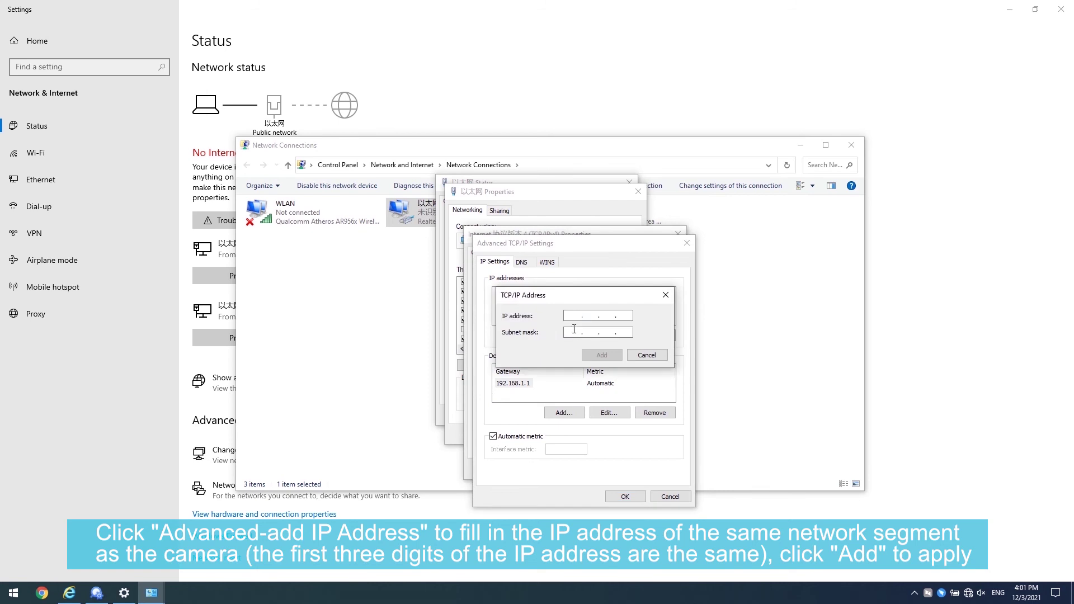
type("192 . 168 . 1 . 123")
left_click(571, 332)
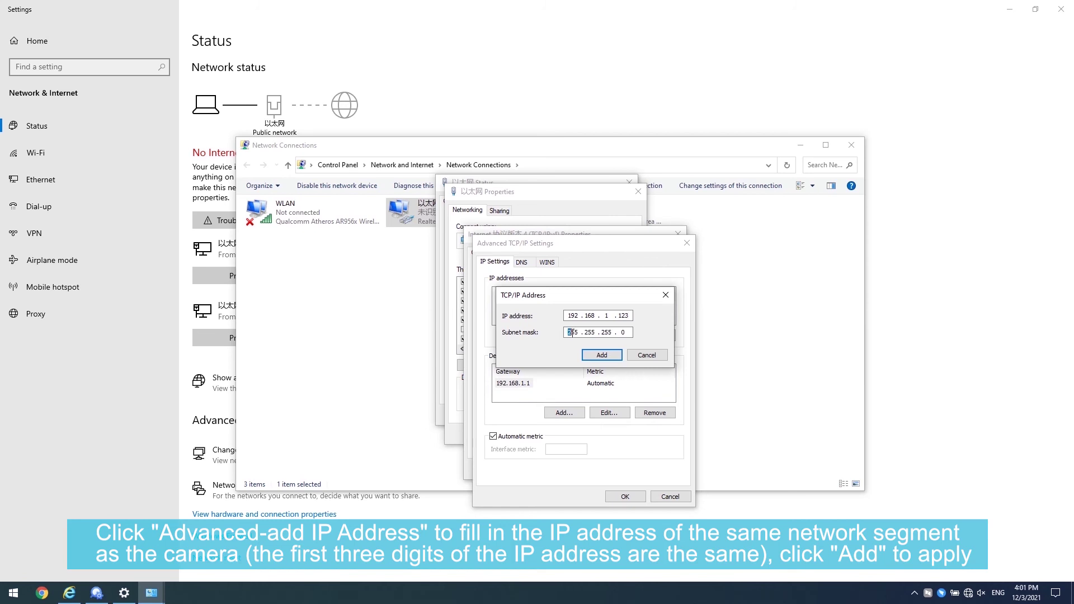
left_click(597, 353)
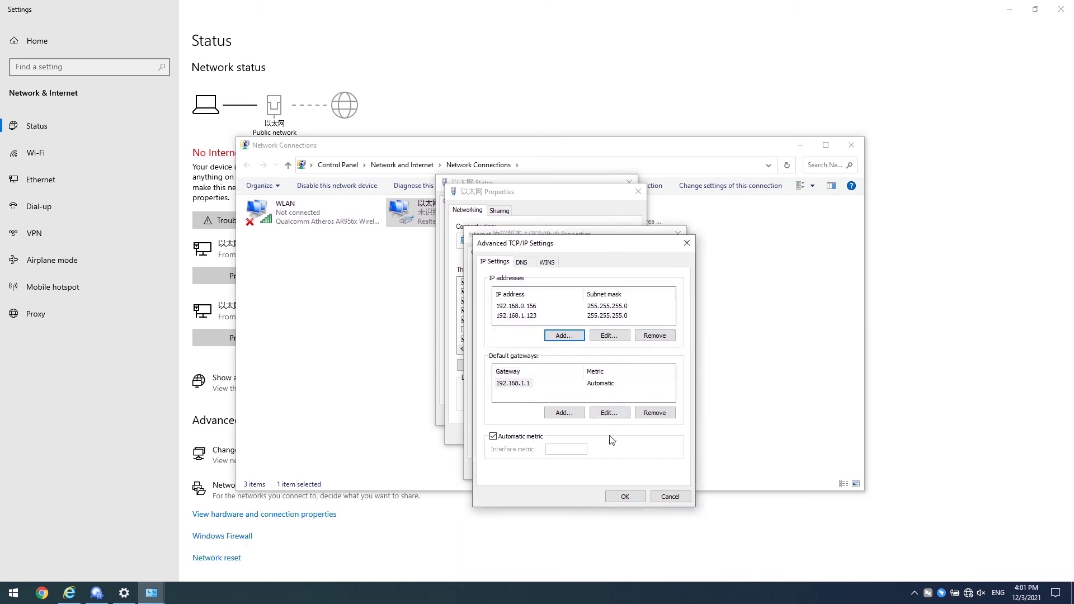
- Confirm all the network dialogs, close Network Connections, and start Internet Explorer
left_click(617, 497)
left_click(615, 474)
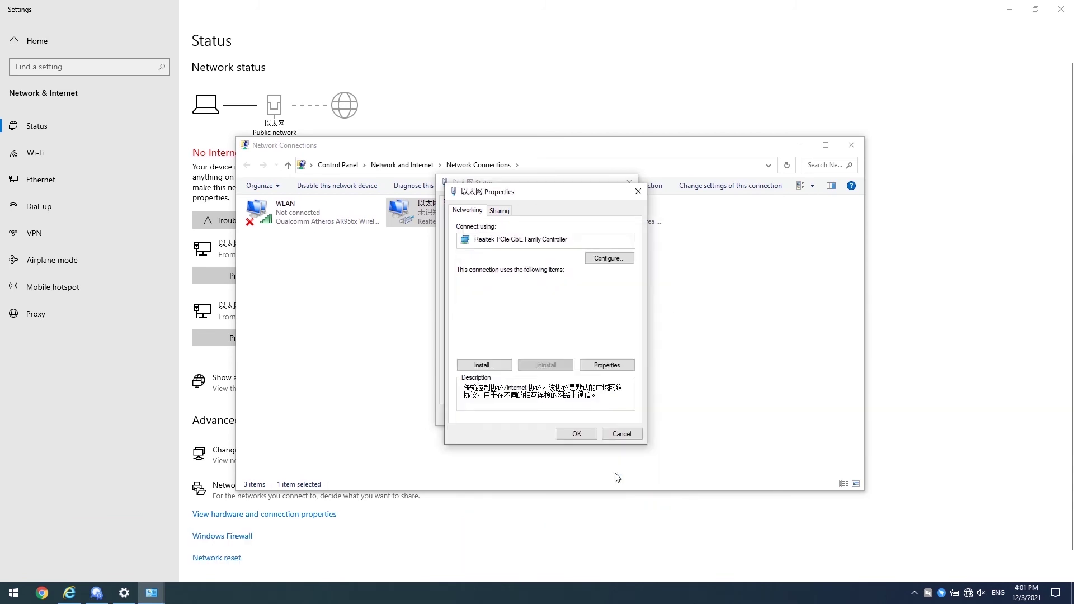
left_click(579, 439)
left_click(616, 412)
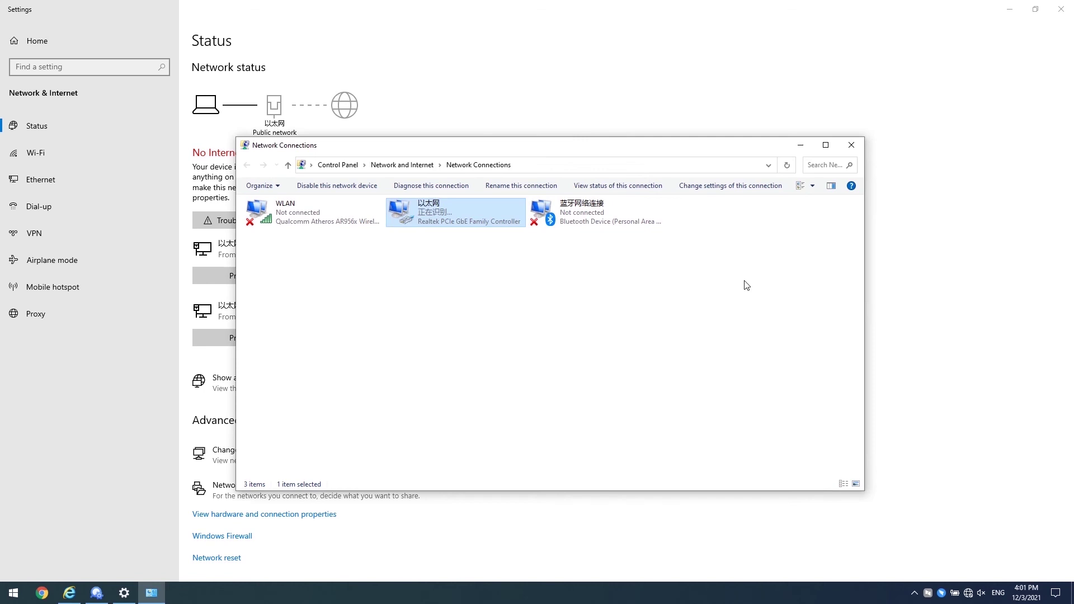
left_click(850, 144)
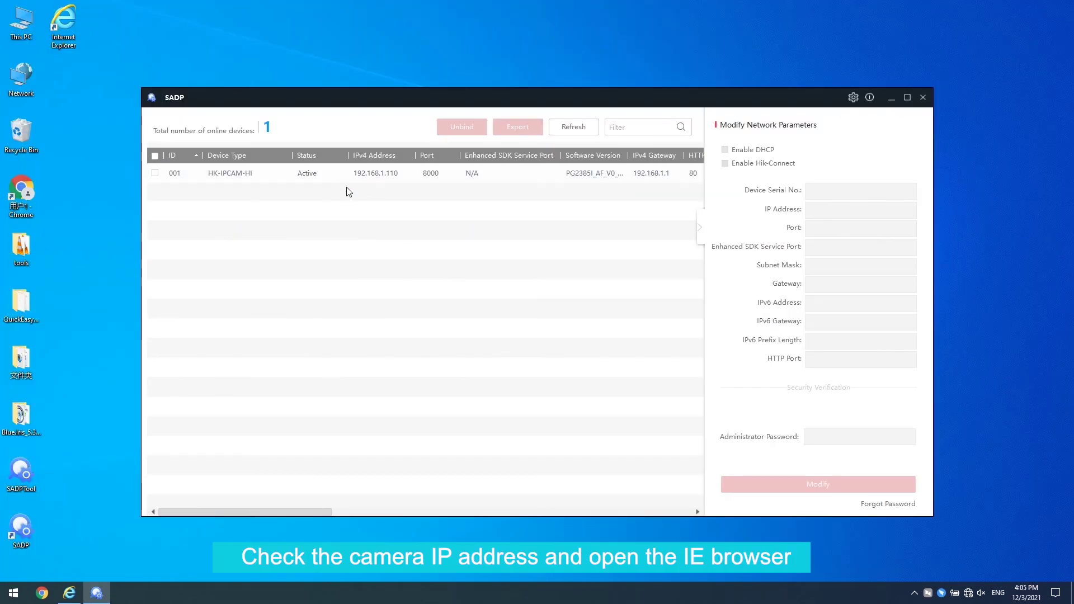
double_click(65, 38)
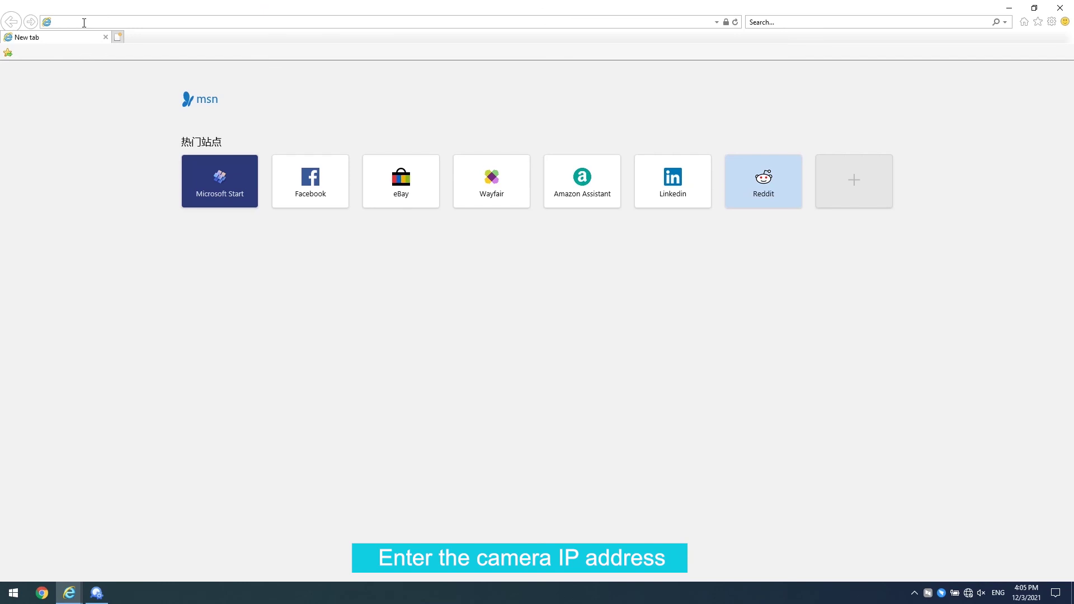
- Load 192.168.1.110 in IE and log in with the administrator username and password
type("192.168.")
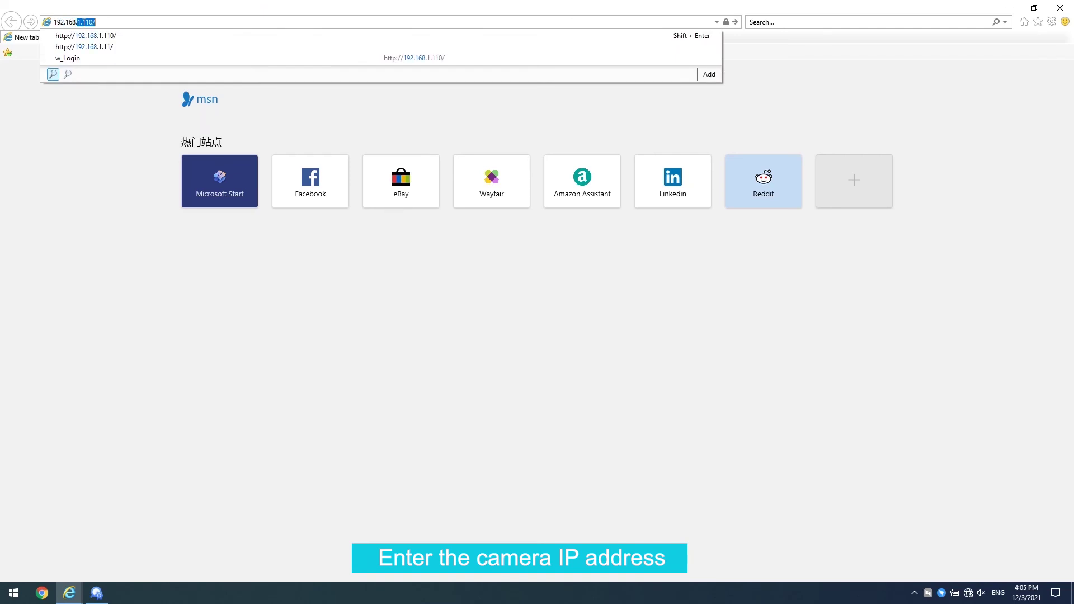
type("1.110")
key("Return")
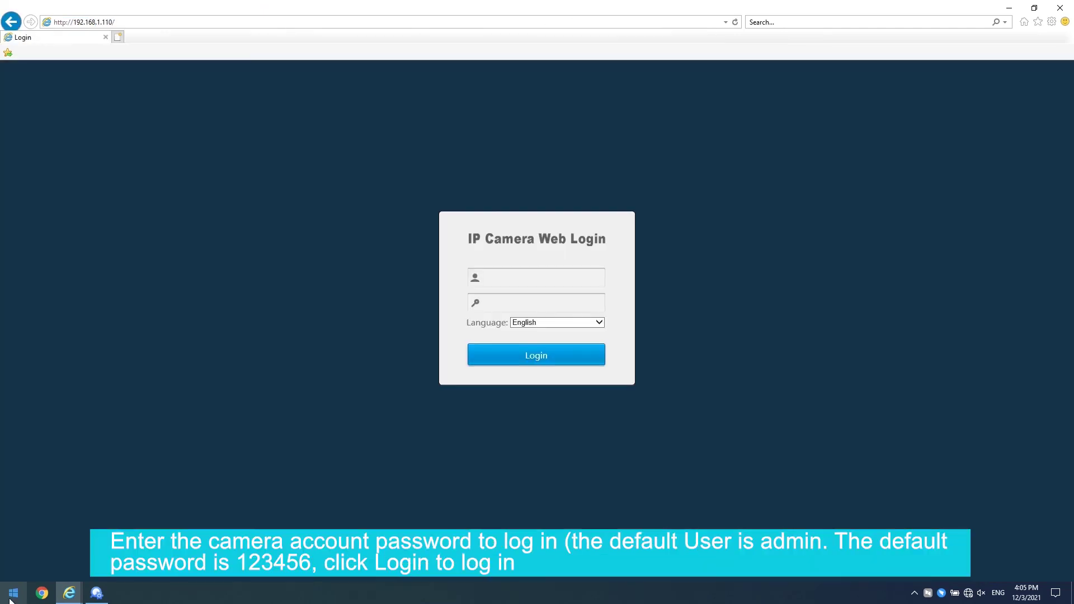
left_click(491, 280)
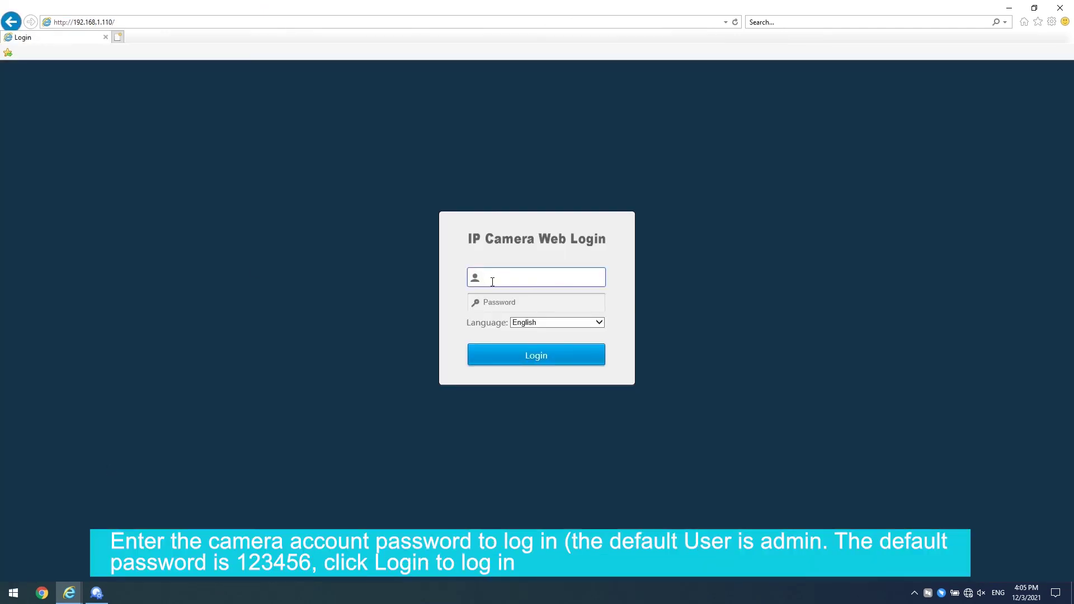
type("admin")
key("Tab")
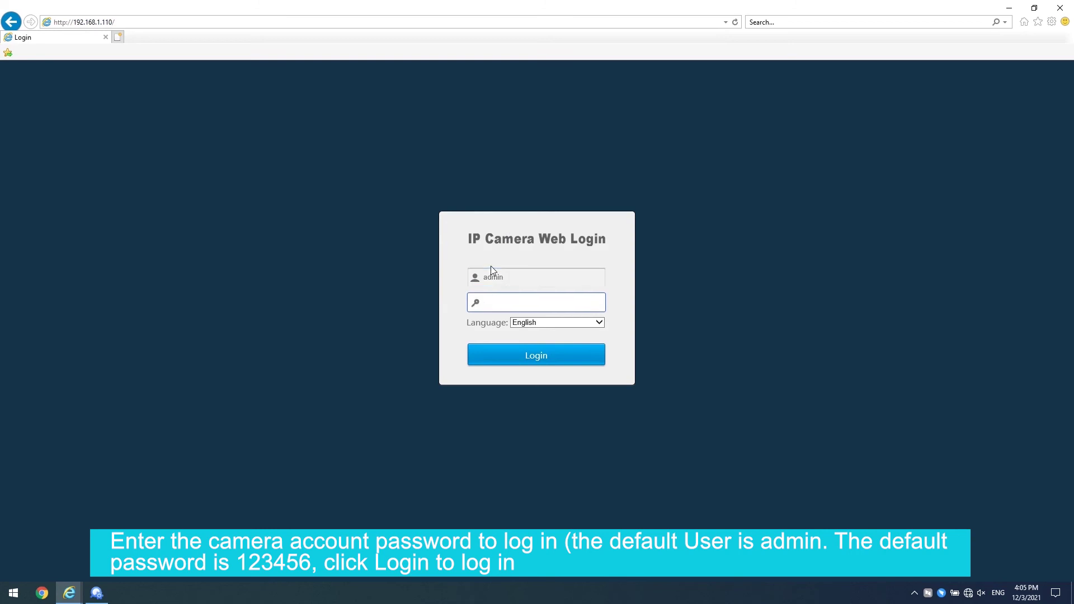
type("123456")
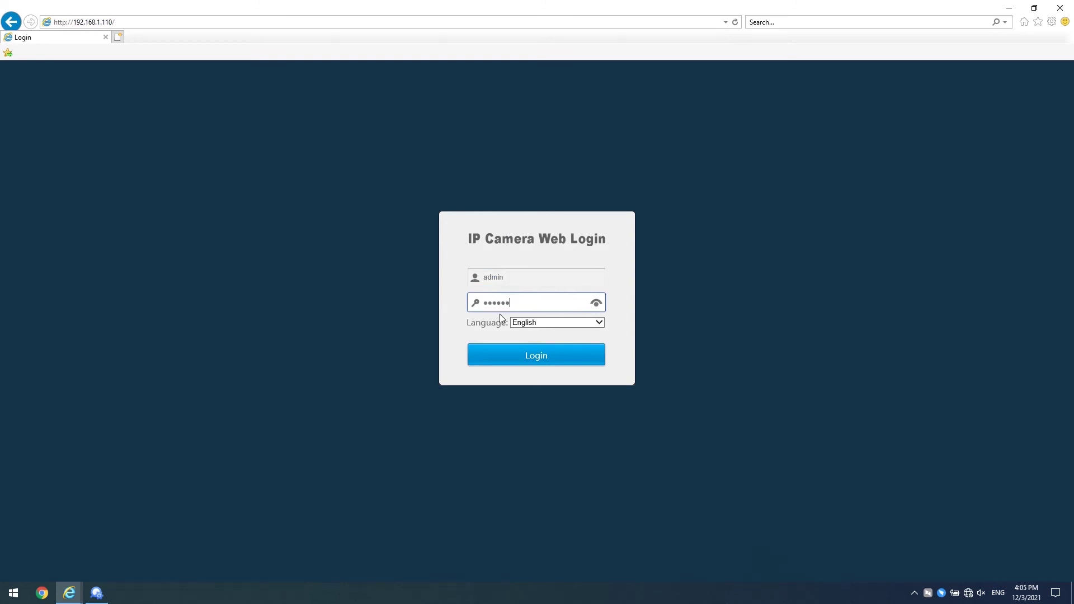
key("Return")
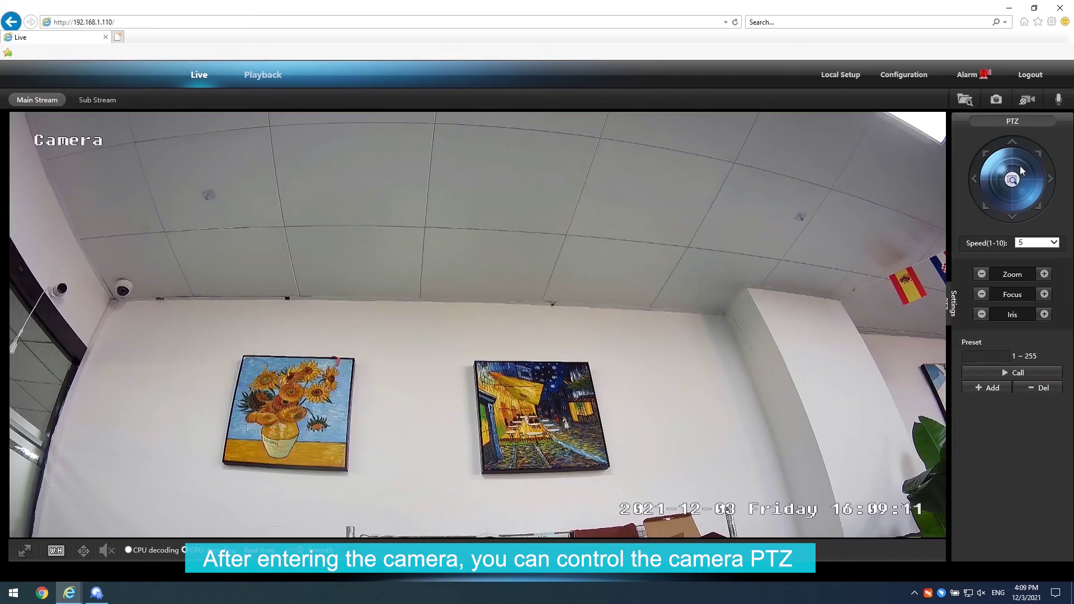
- Pan the camera right with the PTZ joystick, then left, and open Configuration
left_click_drag(1021, 171, 1007, 201)
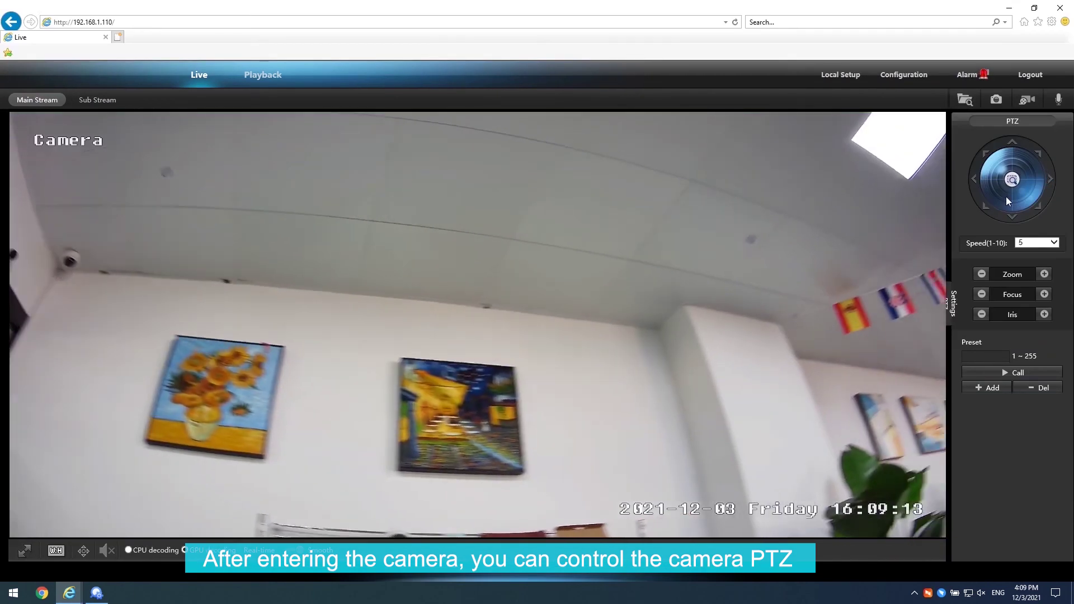
left_click(975, 179)
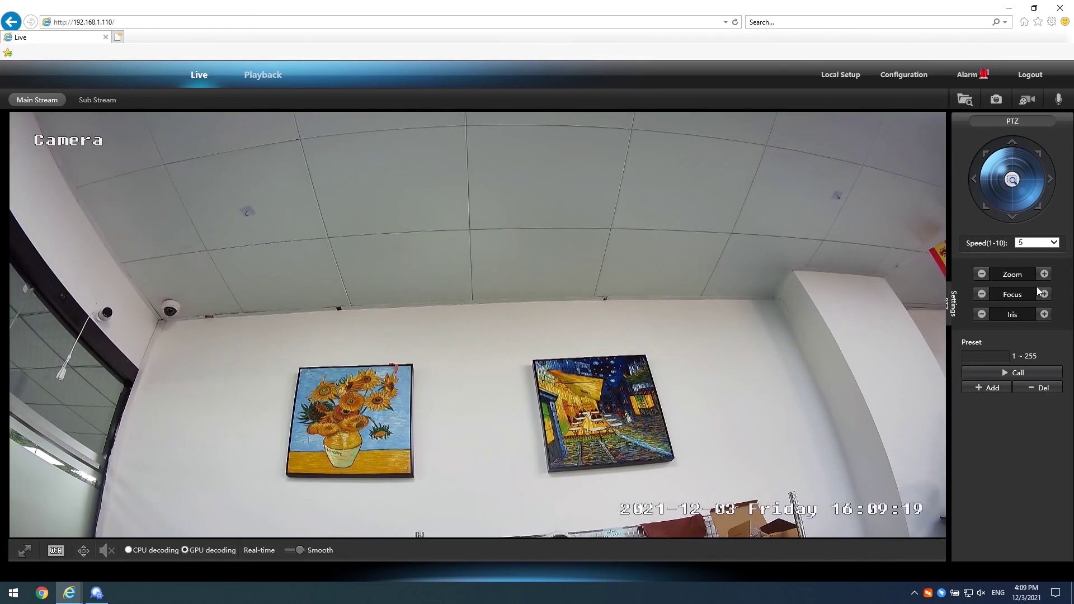
left_click(915, 82)
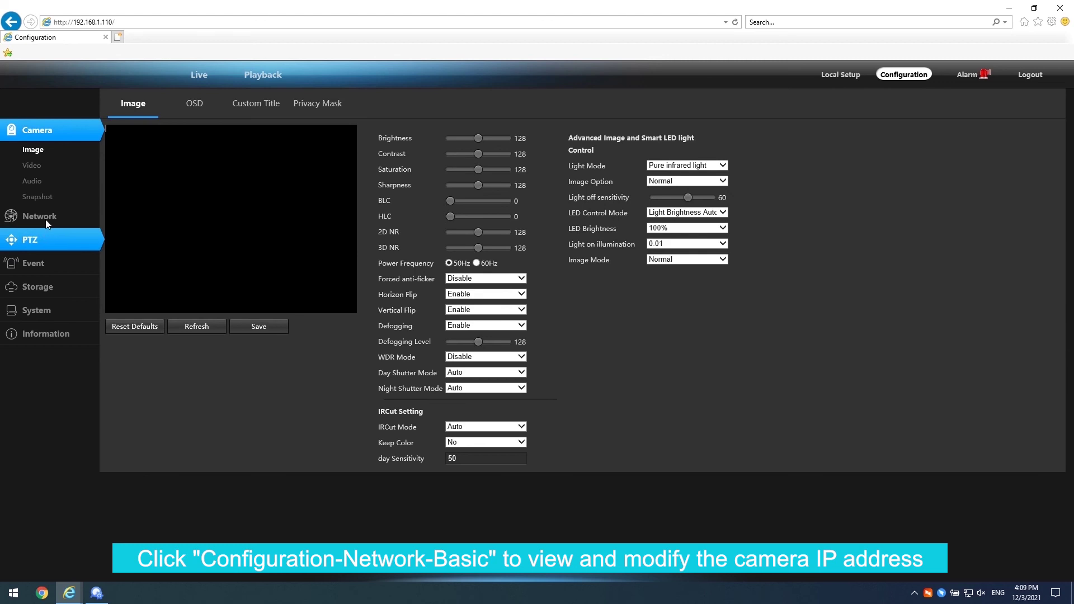
- View Network > Basic TCP/IP showing 192.168.1.110, then open System's Users Manage list
left_click(47, 224)
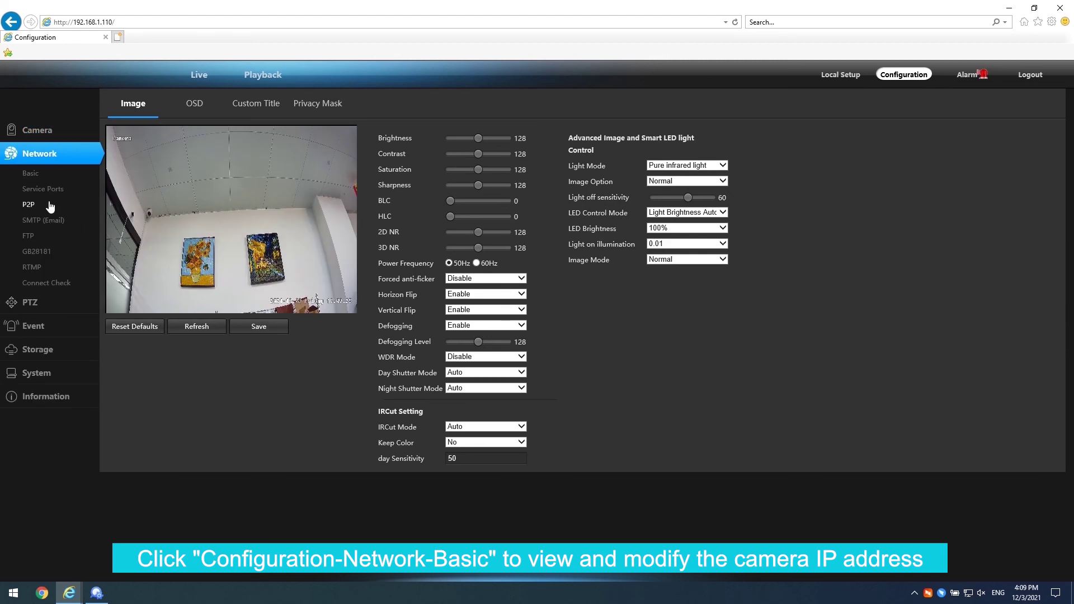
left_click(50, 179)
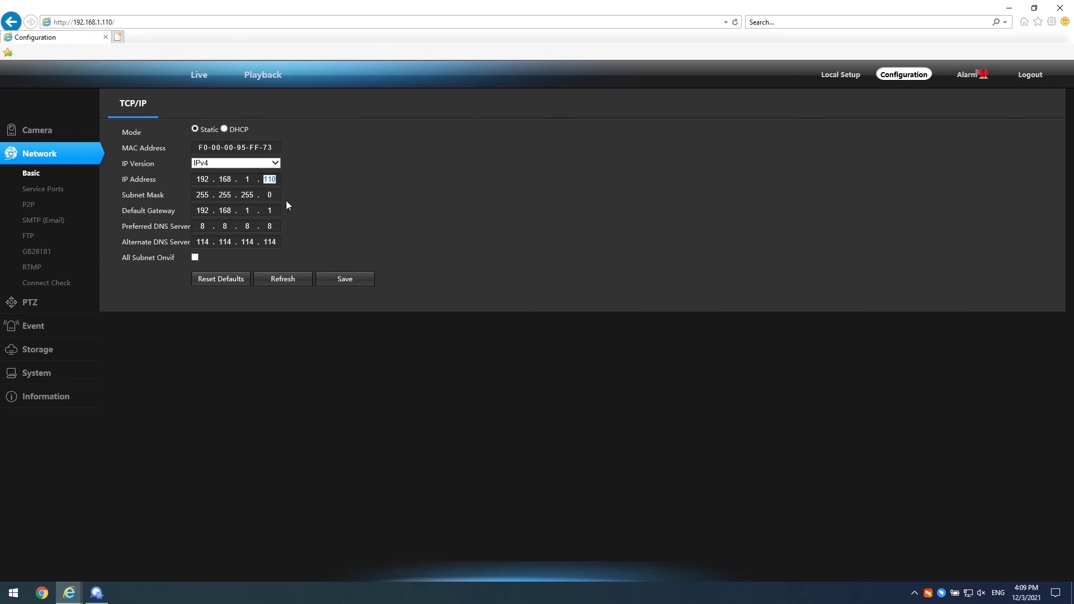
left_click(50, 372)
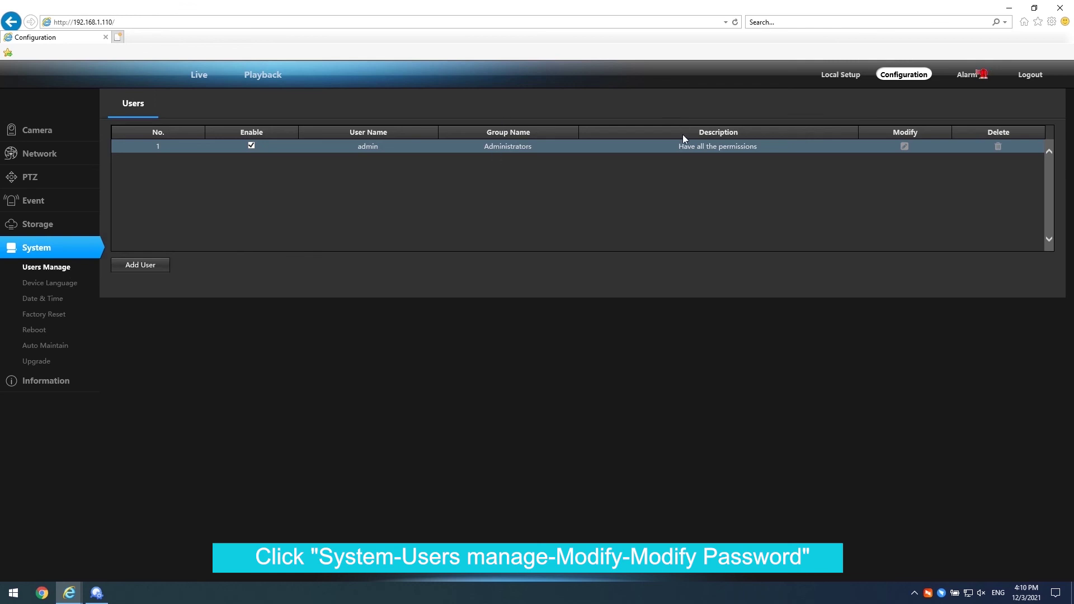
- Edit the admin user to enter the old password and a confirmed new password, then save
left_click(905, 147)
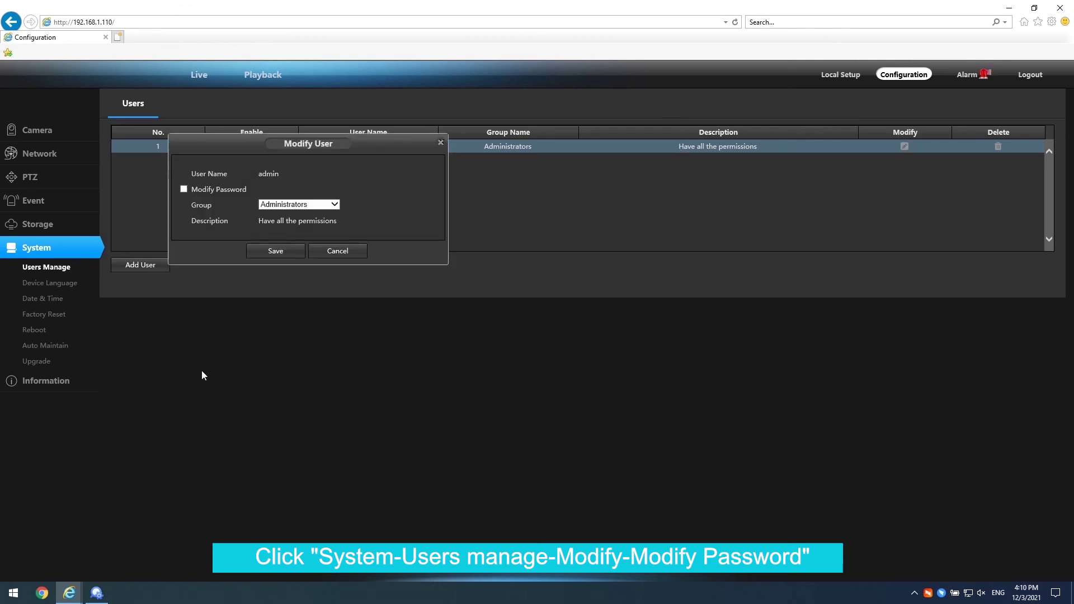
left_click(184, 189)
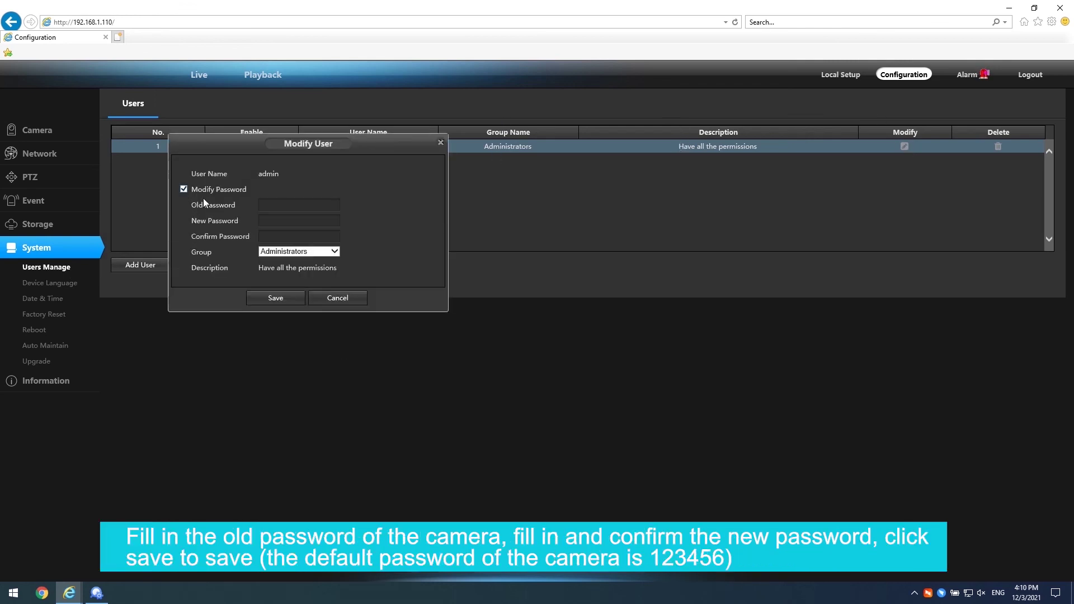
left_click(315, 203)
type("12345")
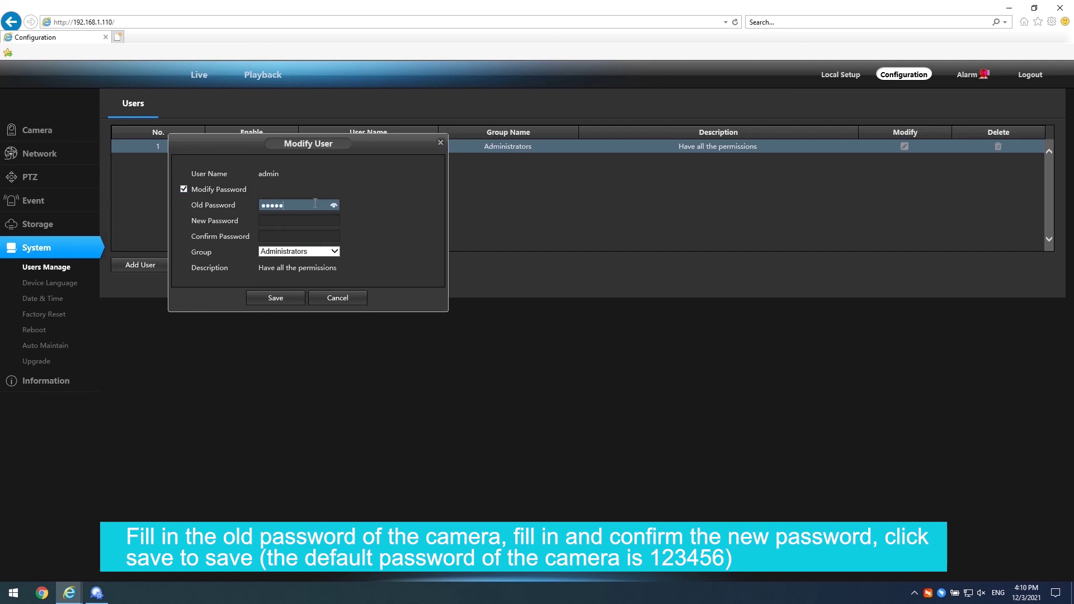
key("Tab")
type("1")
type("23456789")
key("Tab")
type("123456")
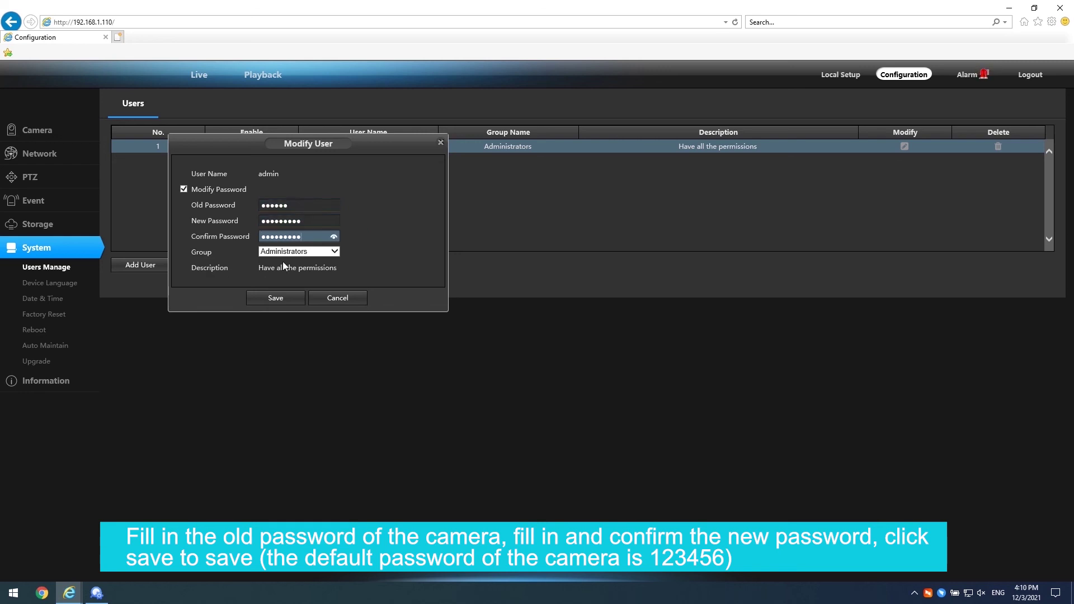
left_click(275, 298)
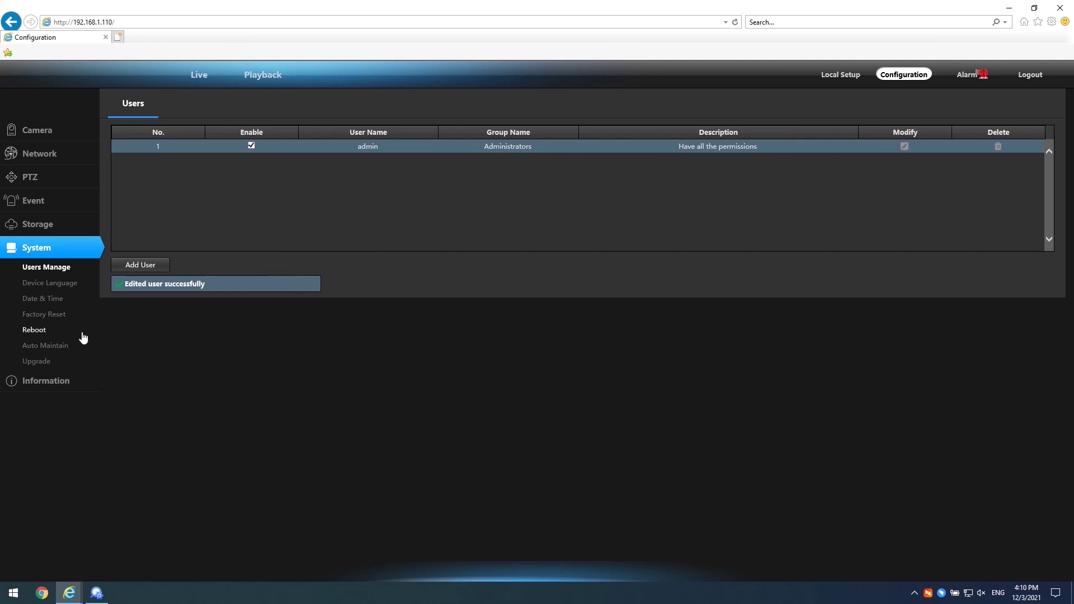
left_click(64, 315)
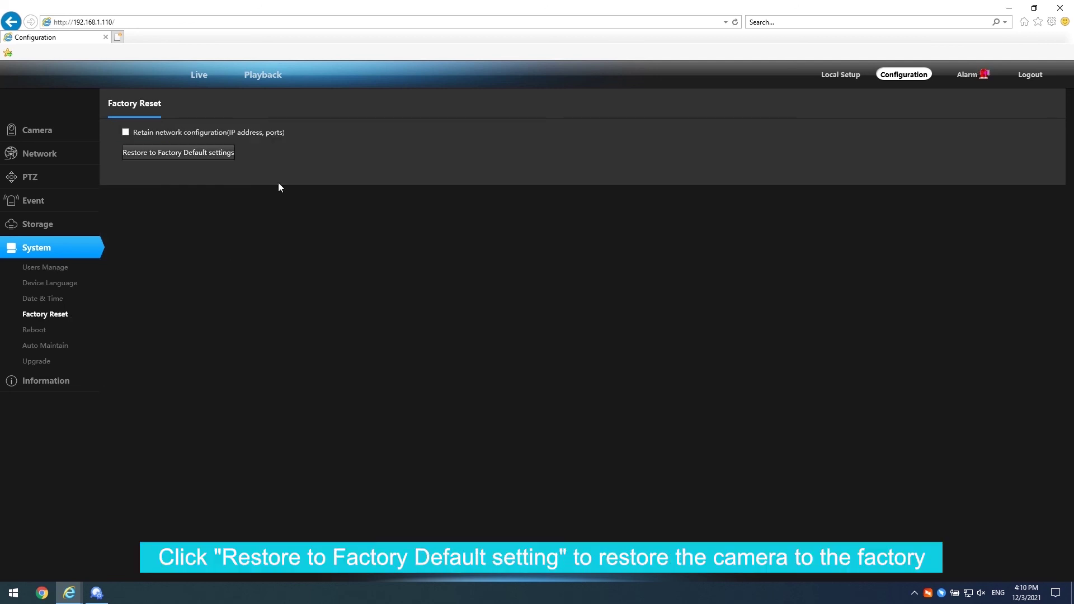
- Restore the camera to factory default settings and confirm the reset
left_click(213, 156)
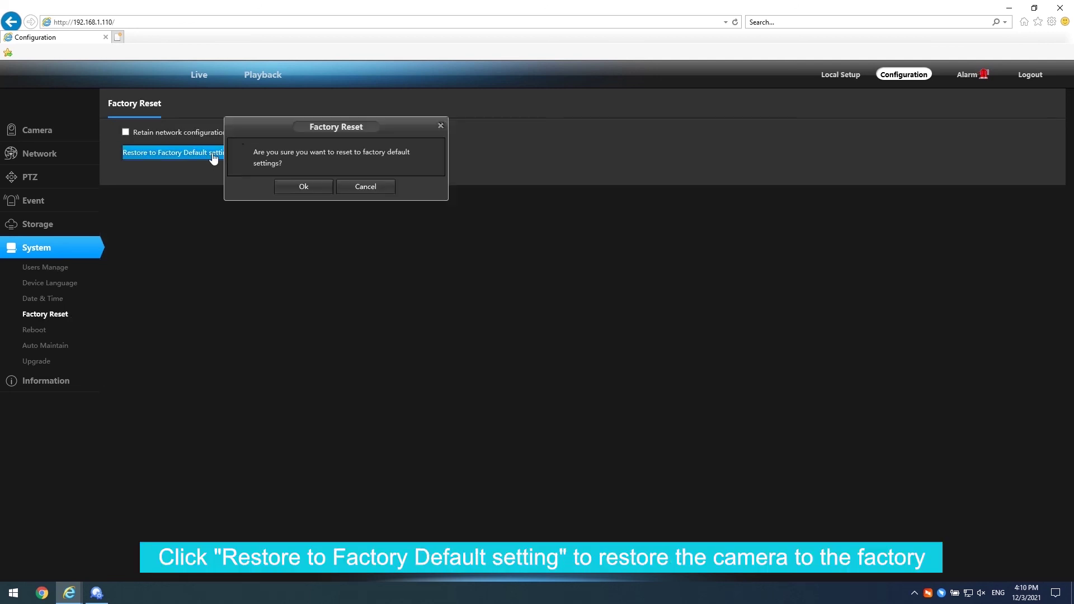
left_click(290, 188)
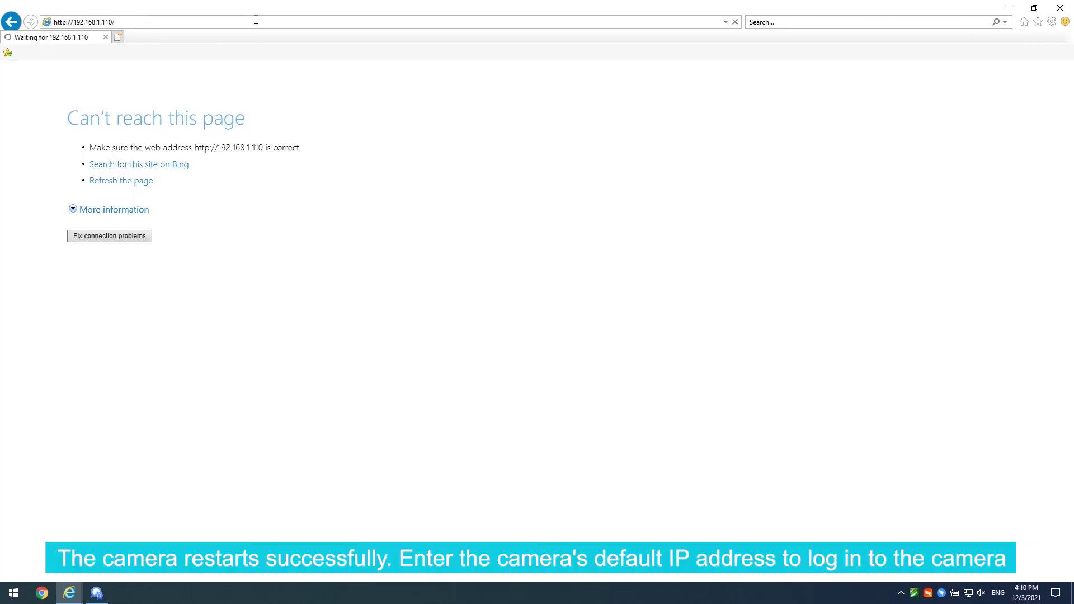
- Reload 192.168.1.110 and log in as admin with the account password
left_click(234, 23)
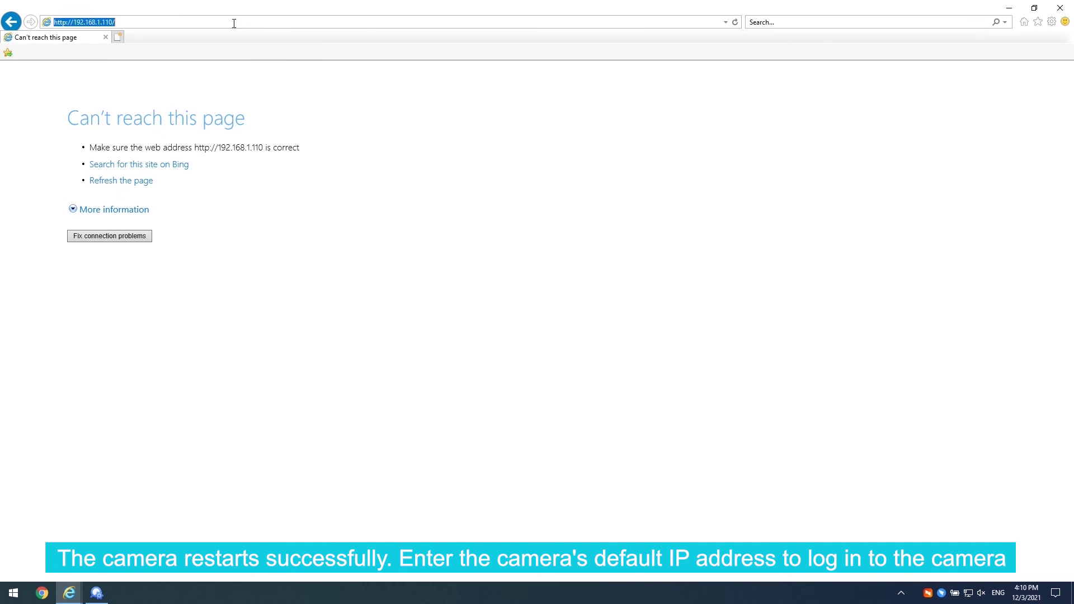
key("Return")
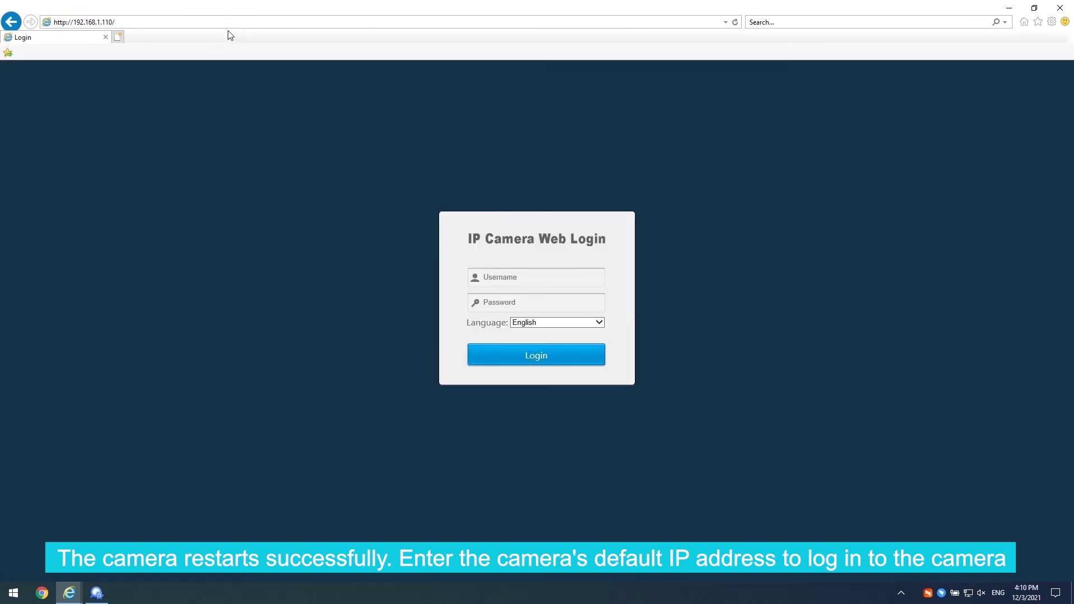
left_click(487, 278)
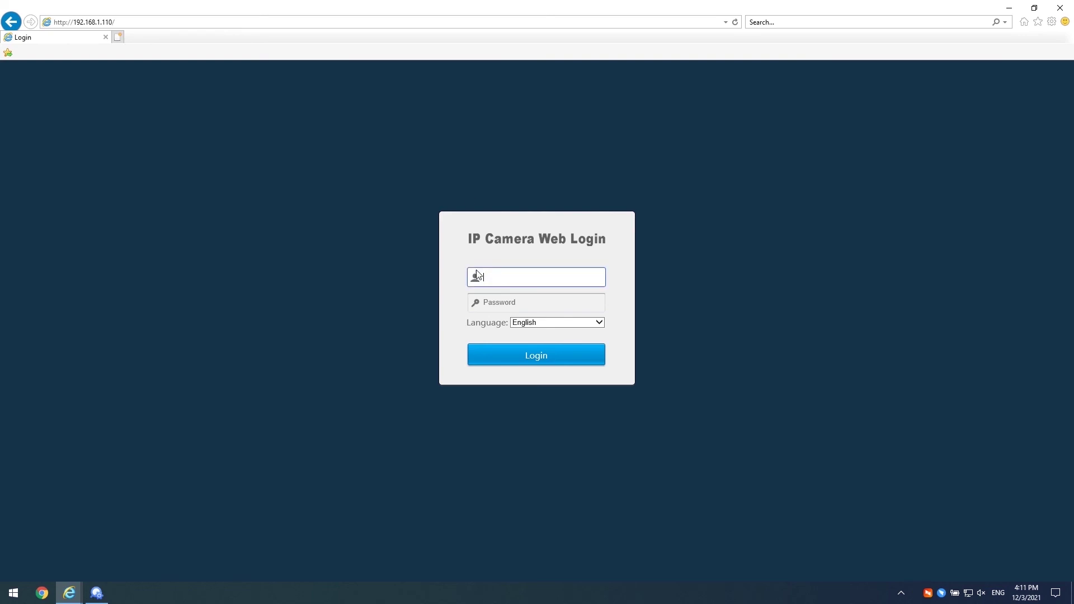
type("admin")
key("Tab")
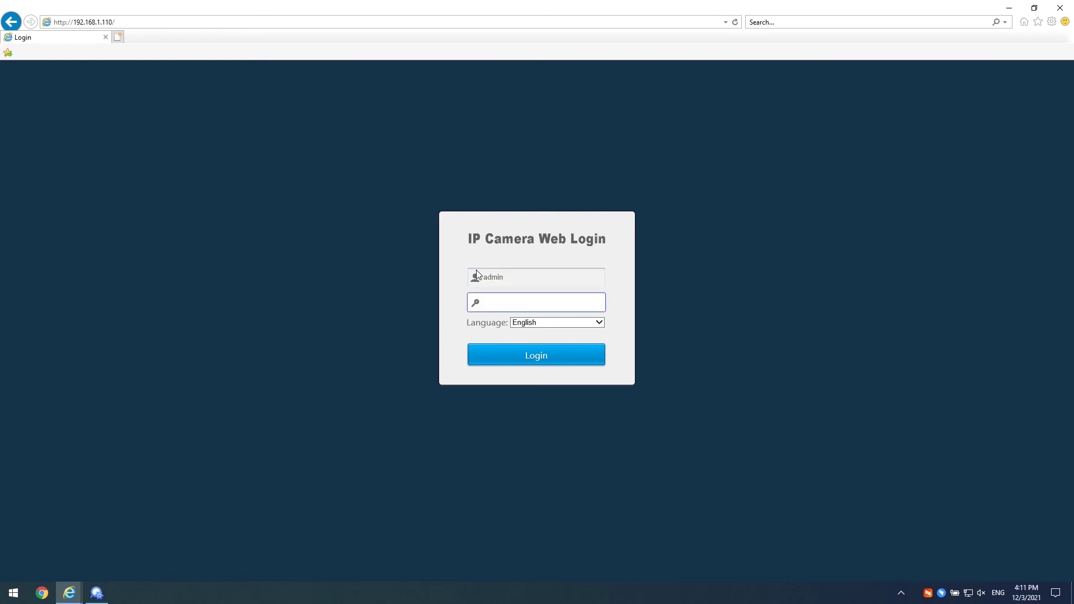
type("123456")
key("Return")
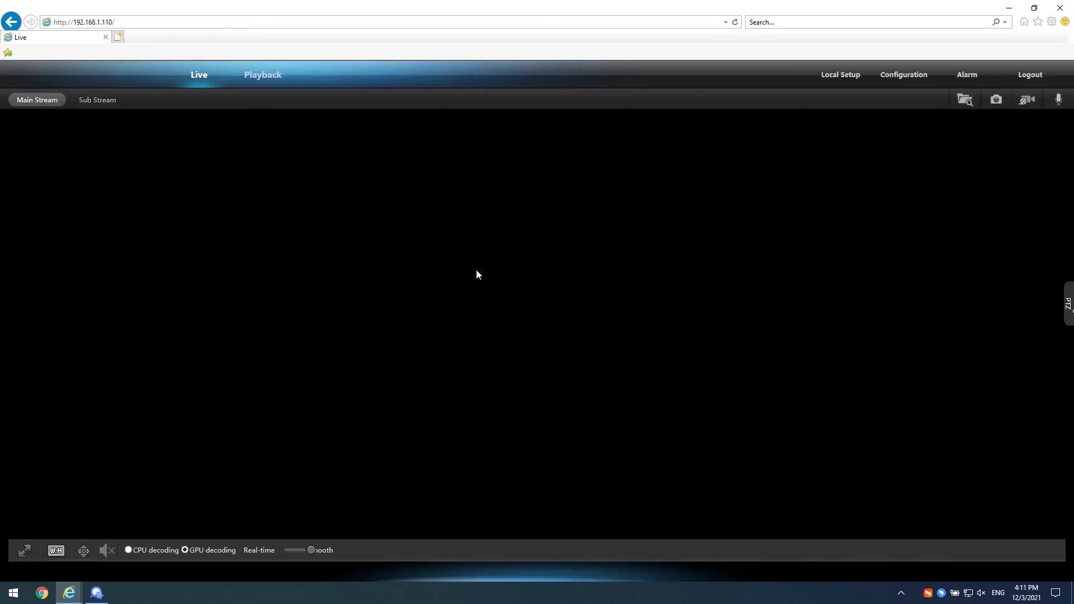